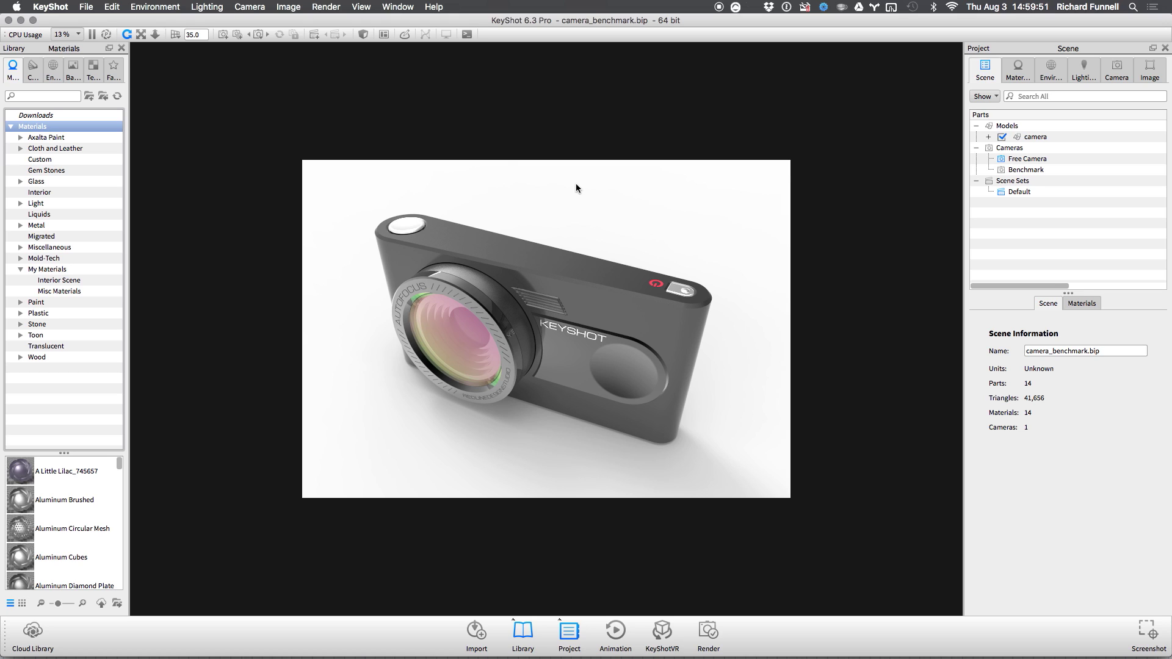
- Pause the real-time render and browse the My Materials and Misc Materials folders
{"action": "left_click", "coordinate": [92, 34]}
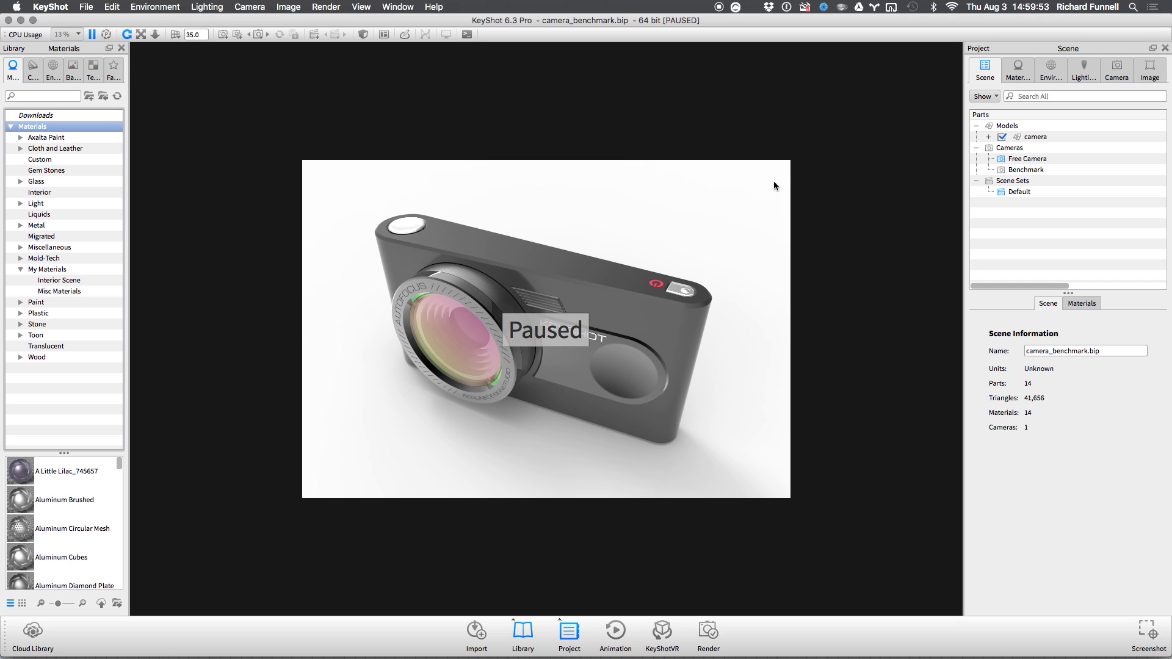
{"action": "left_click", "coordinate": [66, 269]}
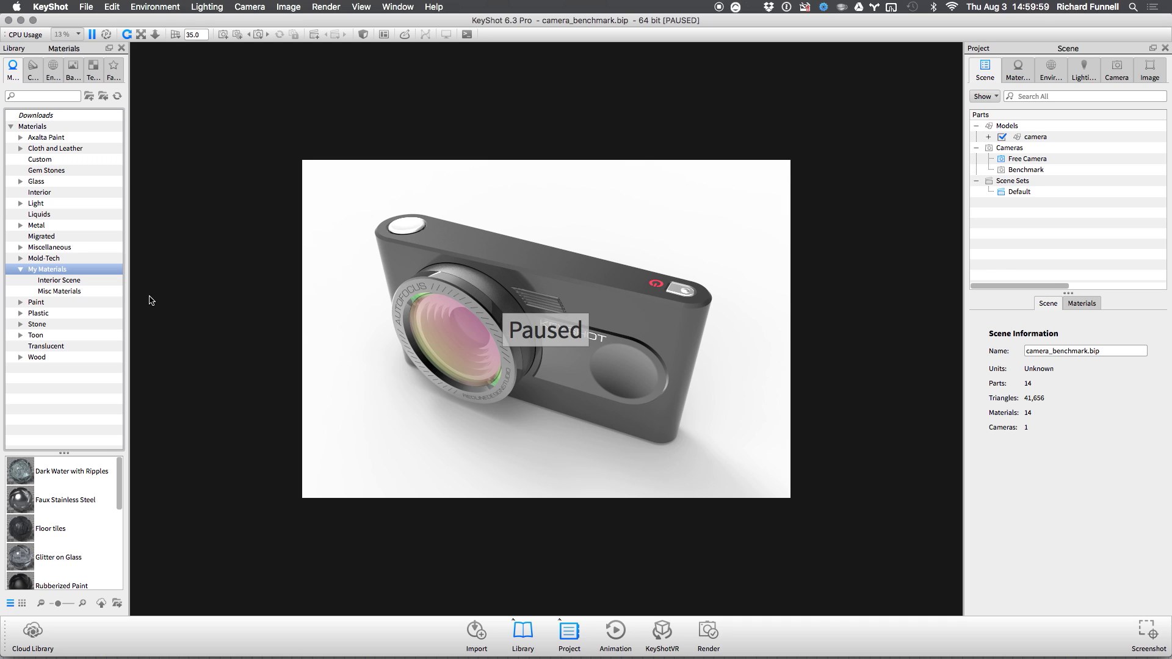
{"action": "left_click", "coordinate": [76, 282]}
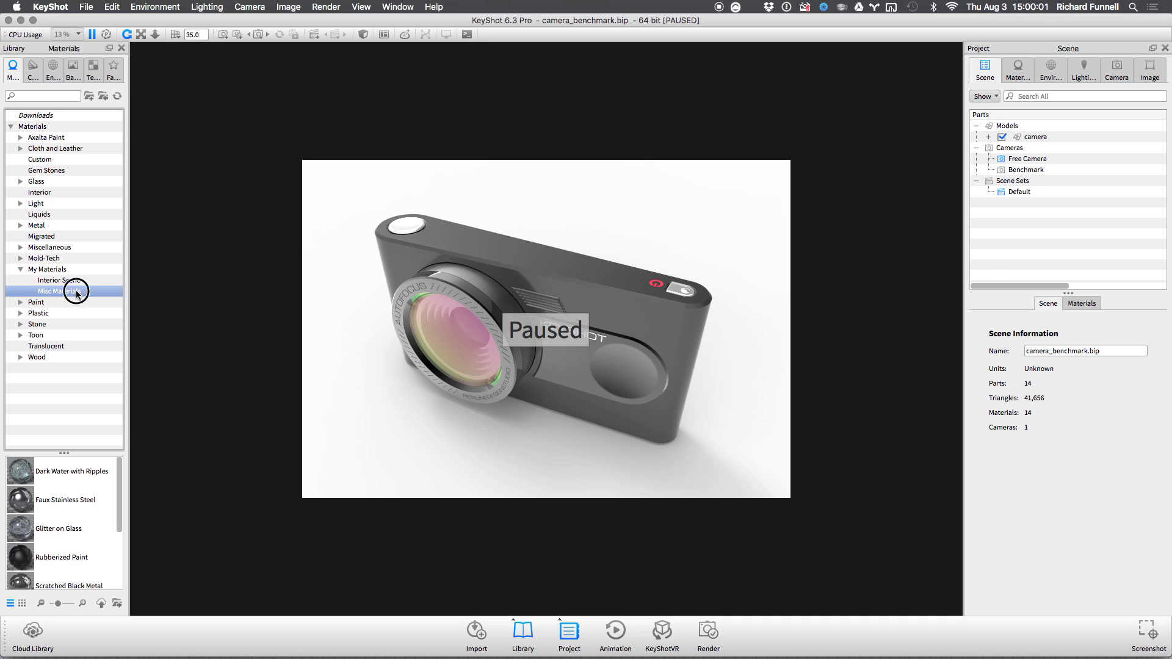
{"action": "left_click", "coordinate": [79, 292]}
{"action": "left_click", "coordinate": [97, 268]}
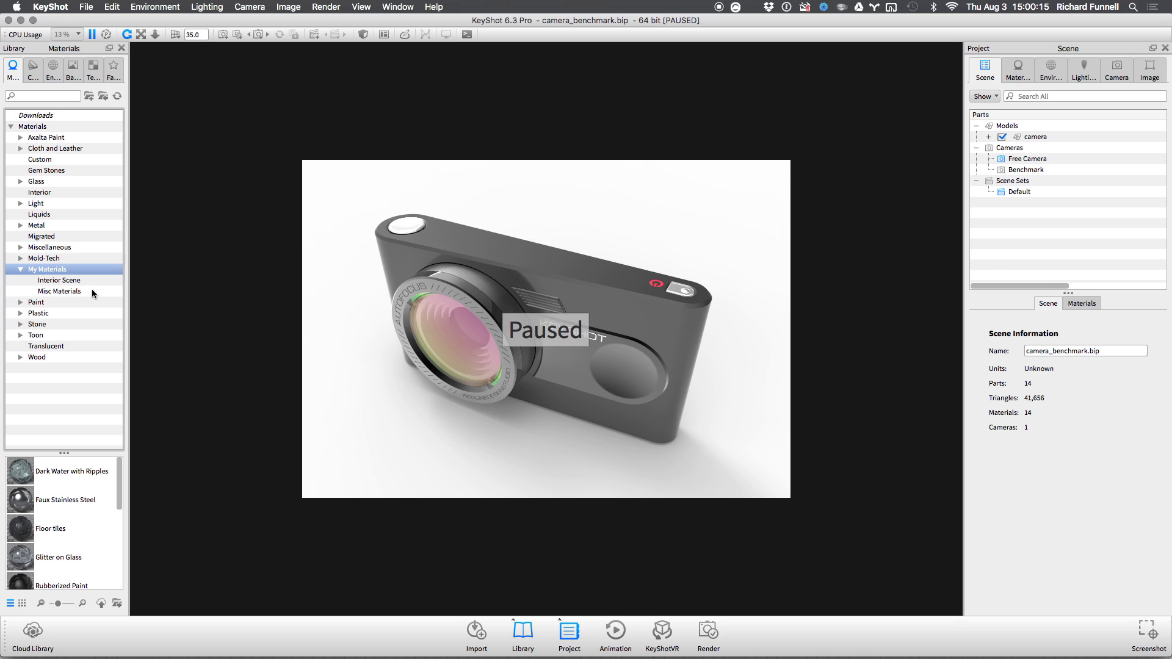
- Move the Interior Scene folder into My Materials and select it
{"action": "left_click_drag", "start_coordinate": [64, 280], "coordinate": [36, 273]}
{"action": "left_click", "coordinate": [69, 291]}
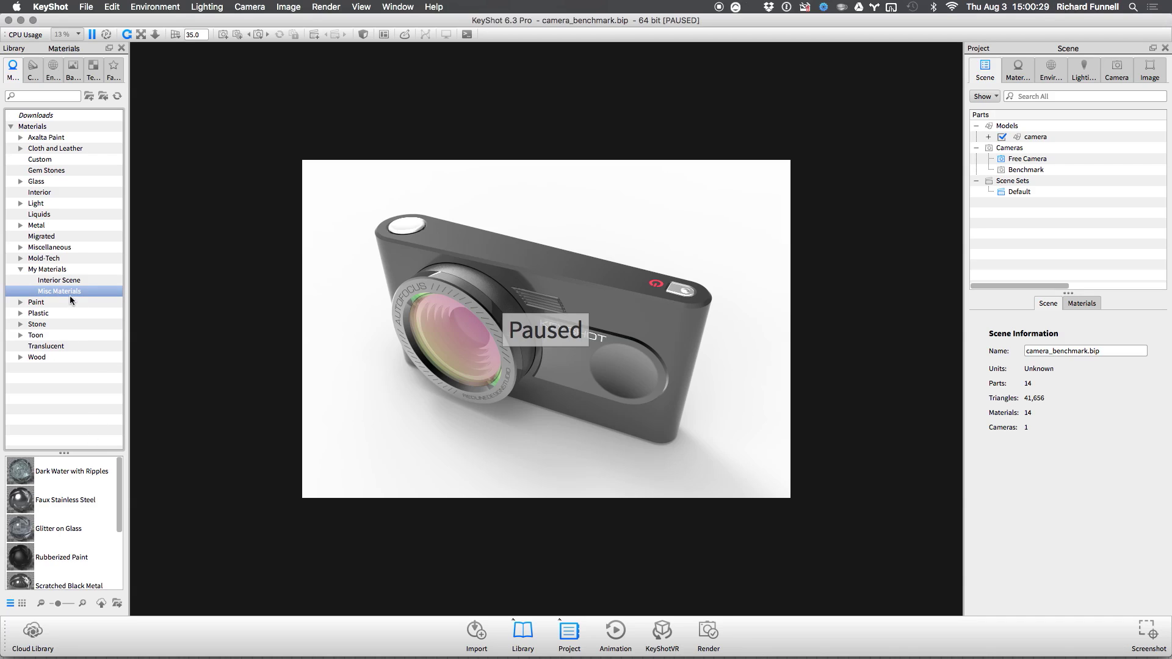
{"action": "key", "text": "Up"}
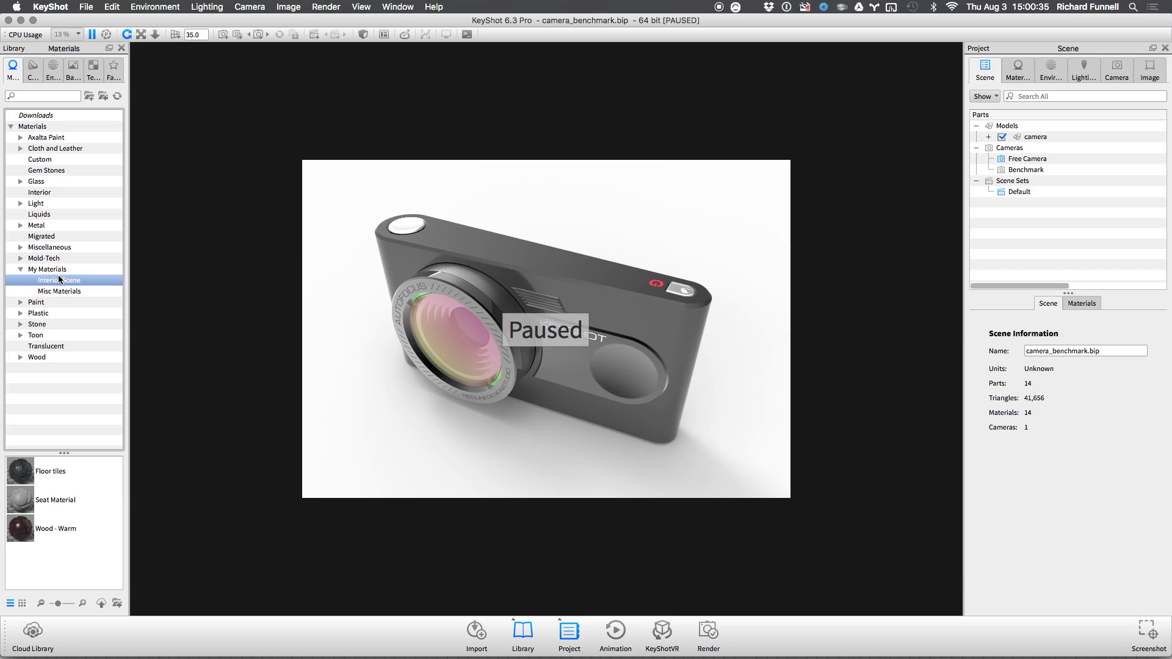
{"action": "left_click", "coordinate": [69, 288]}
{"action": "left_click", "coordinate": [72, 282]}
{"action": "right_click", "coordinate": [69, 279]}
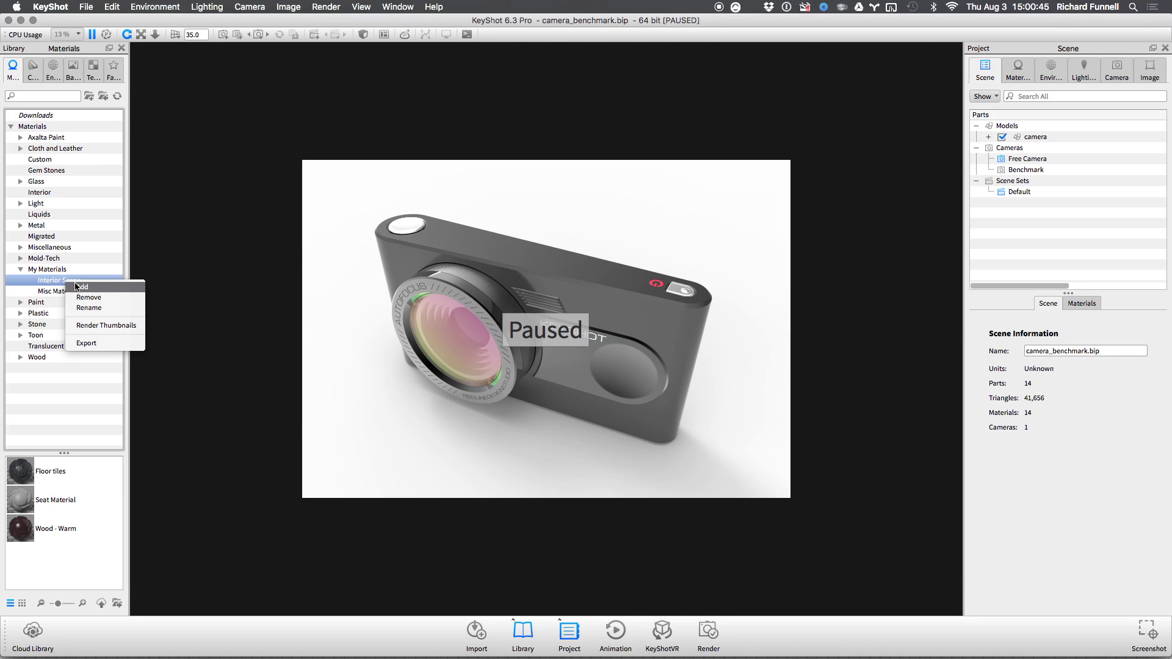
- Export the Interior Scene materials as 'Interior Scene' into the Library Migration folder
{"action": "left_click", "coordinate": [116, 345]}
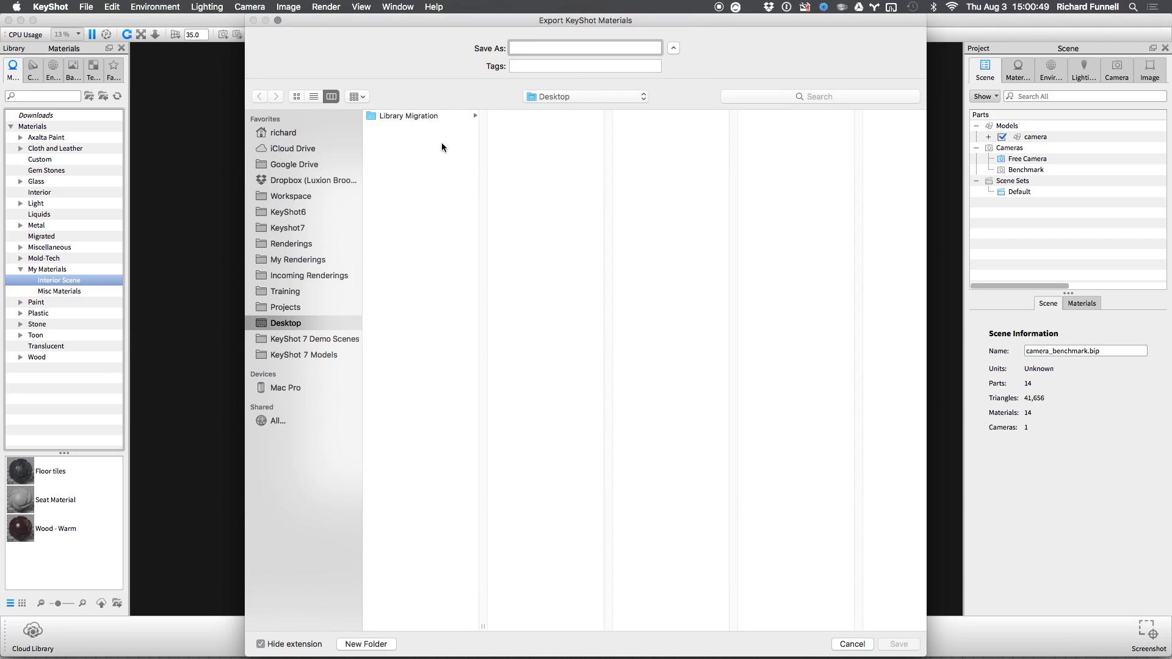
{"action": "left_click", "coordinate": [422, 116]}
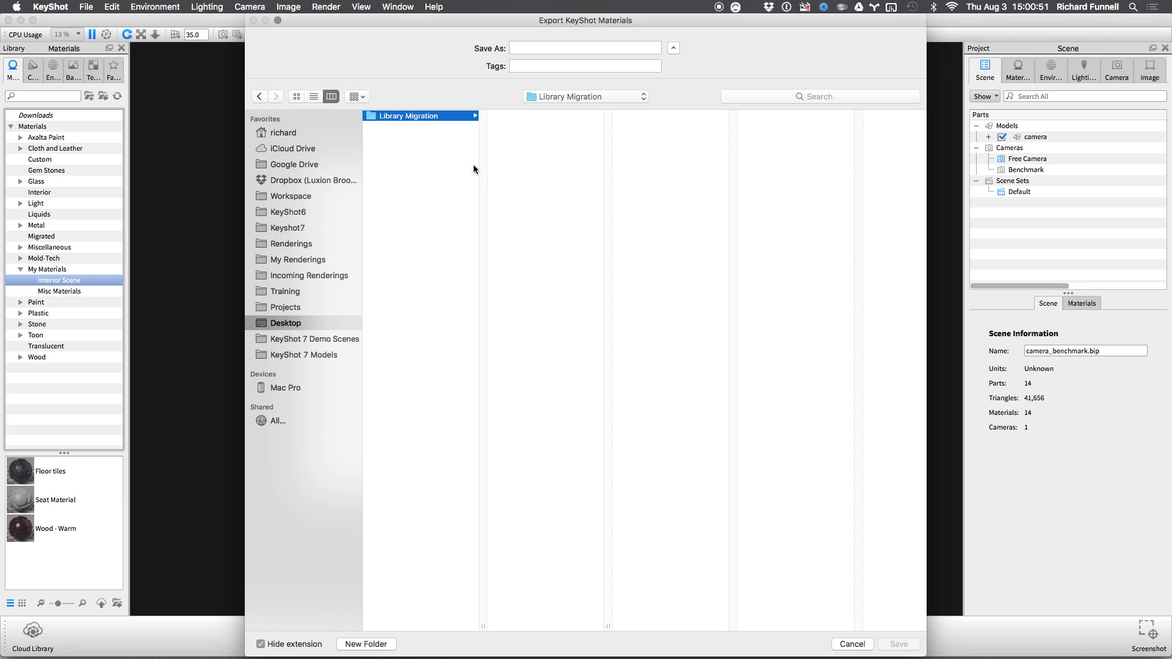
{"action": "left_click", "coordinate": [547, 49]}
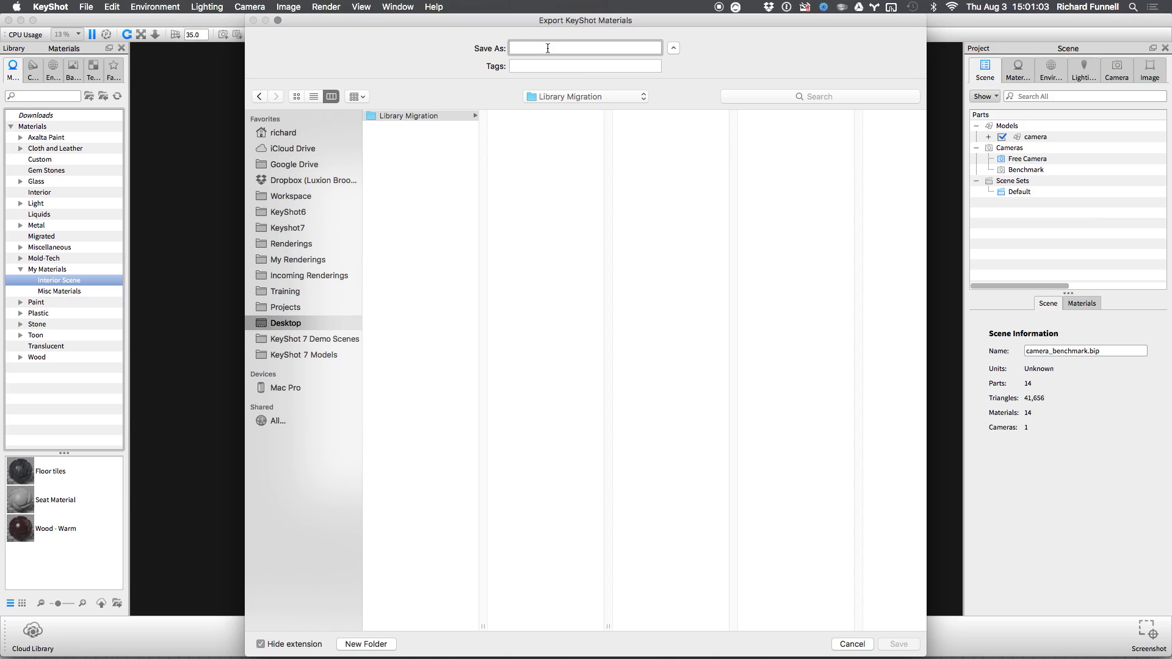
{"action": "type", "text": "Interior Scene"}
{"action": "left_click", "coordinate": [895, 644]}
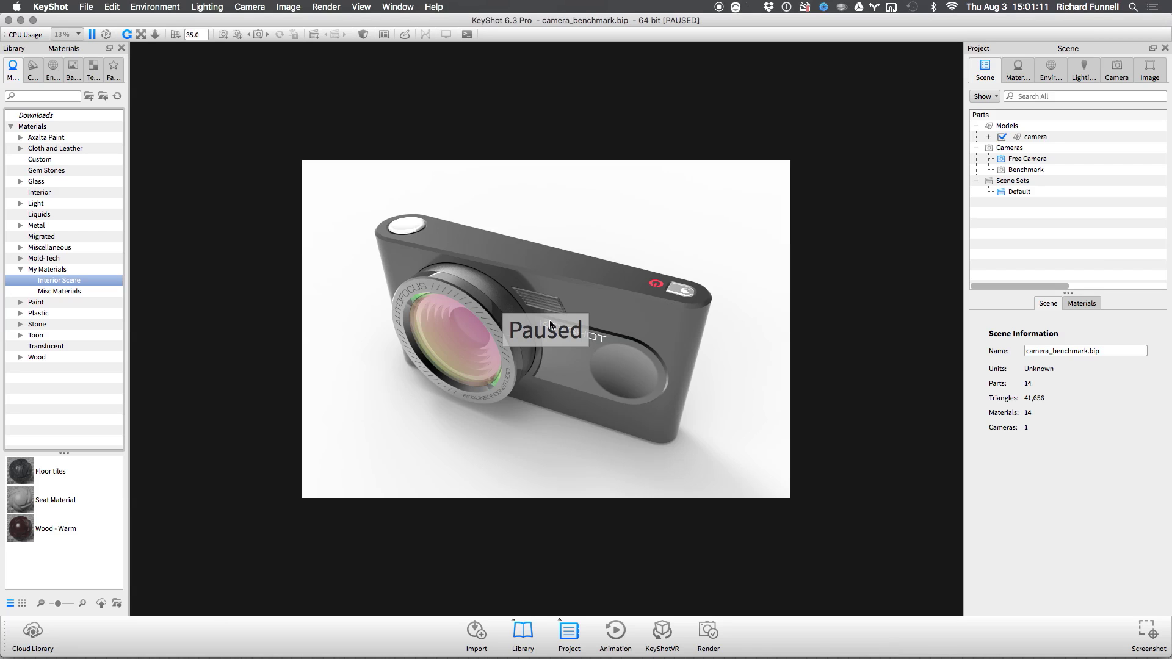
- Export the Misc Materials folder as 'Misc Materials' into the same Library Migration folder
{"action": "left_click", "coordinate": [74, 291]}
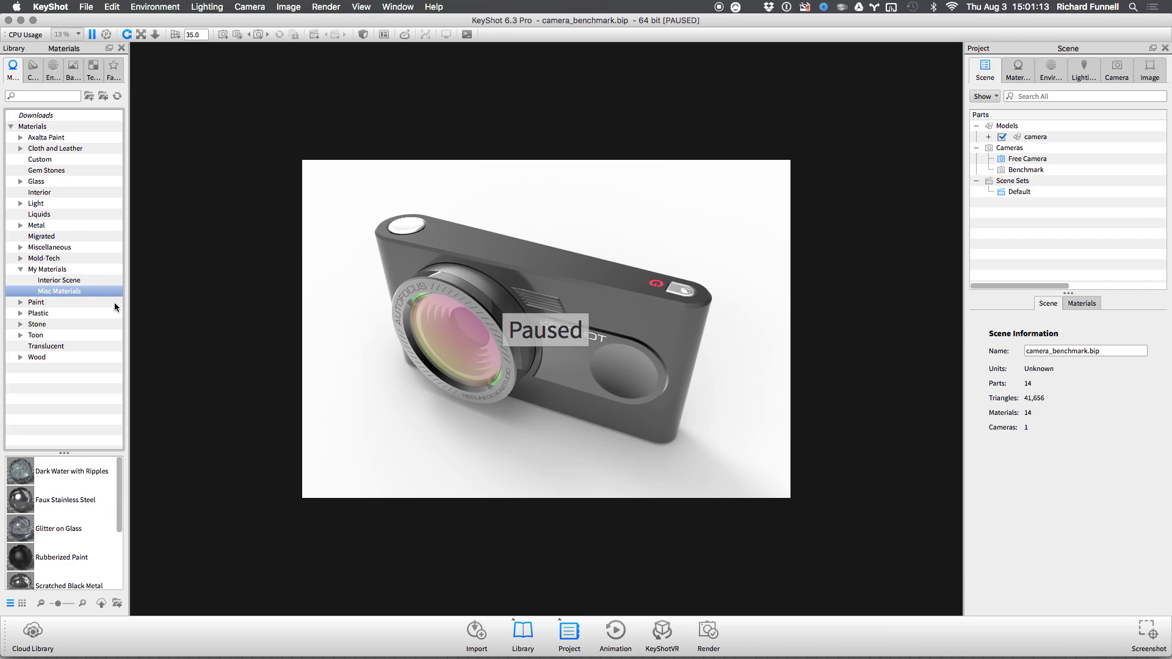
{"action": "right_click", "coordinate": [66, 293]}
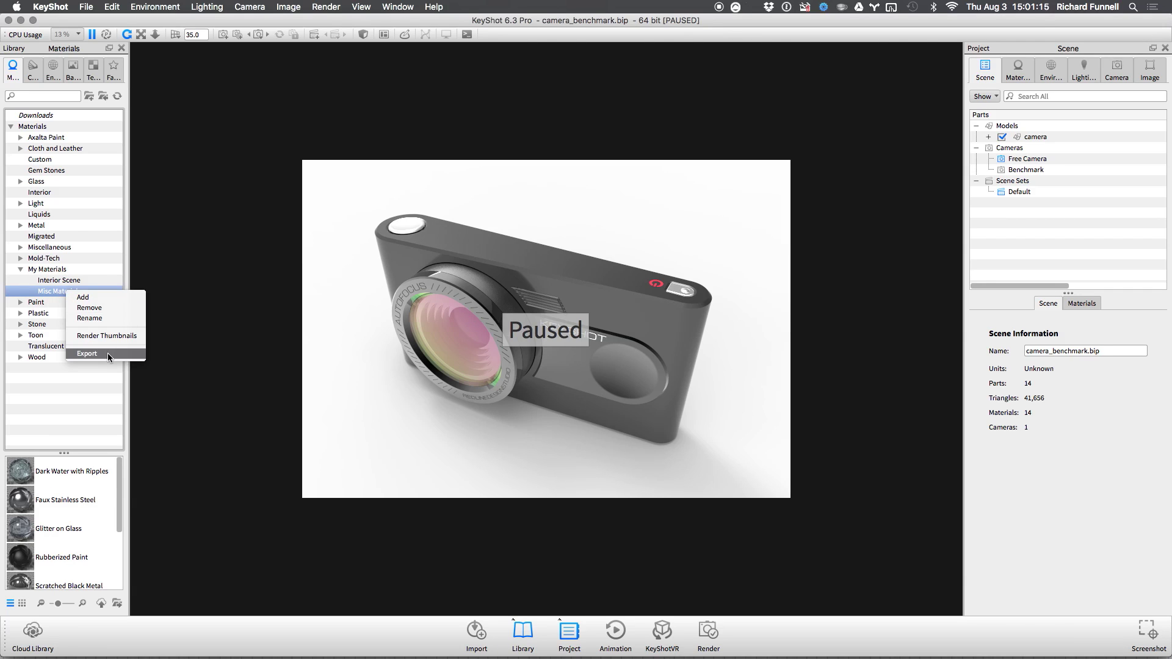
{"action": "left_click", "coordinate": [86, 354]}
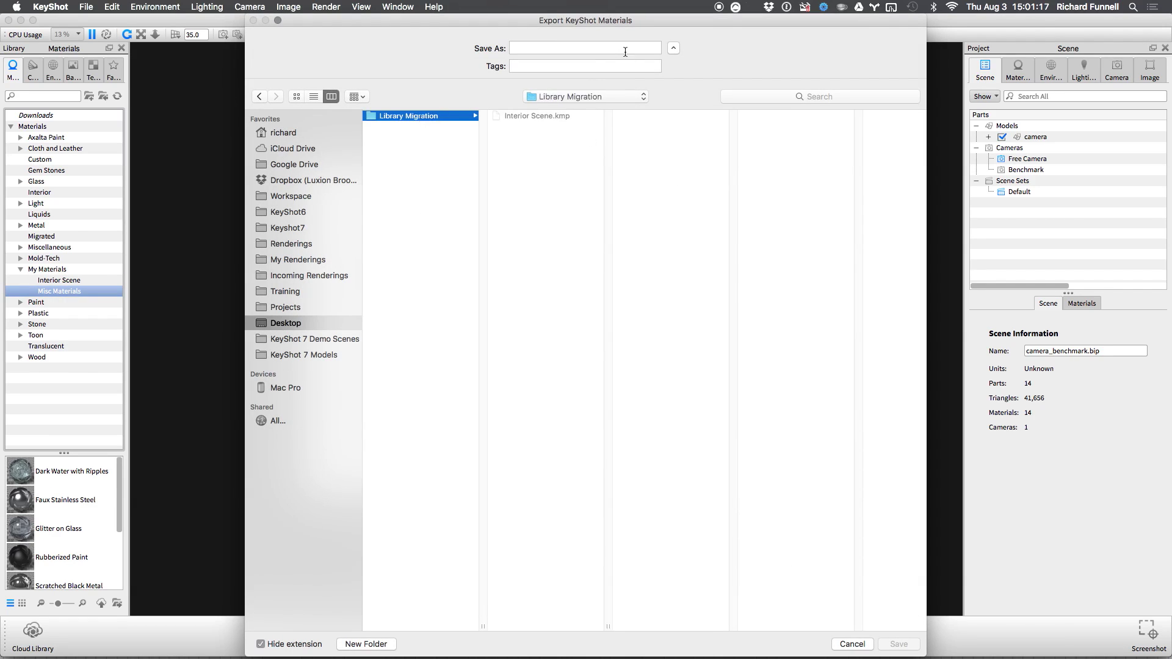
{"action": "left_click", "coordinate": [610, 49]}
{"action": "type", "text": "Misc"}
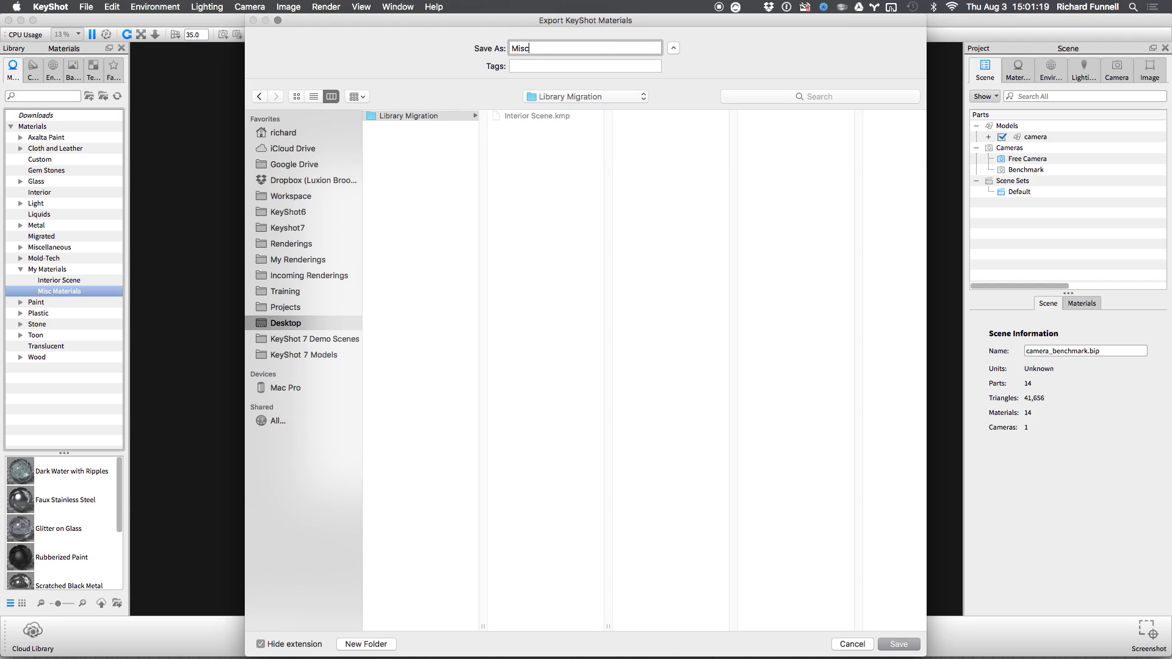
{"action": "type", "text": " Materials"}
{"action": "key", "text": "Return"}
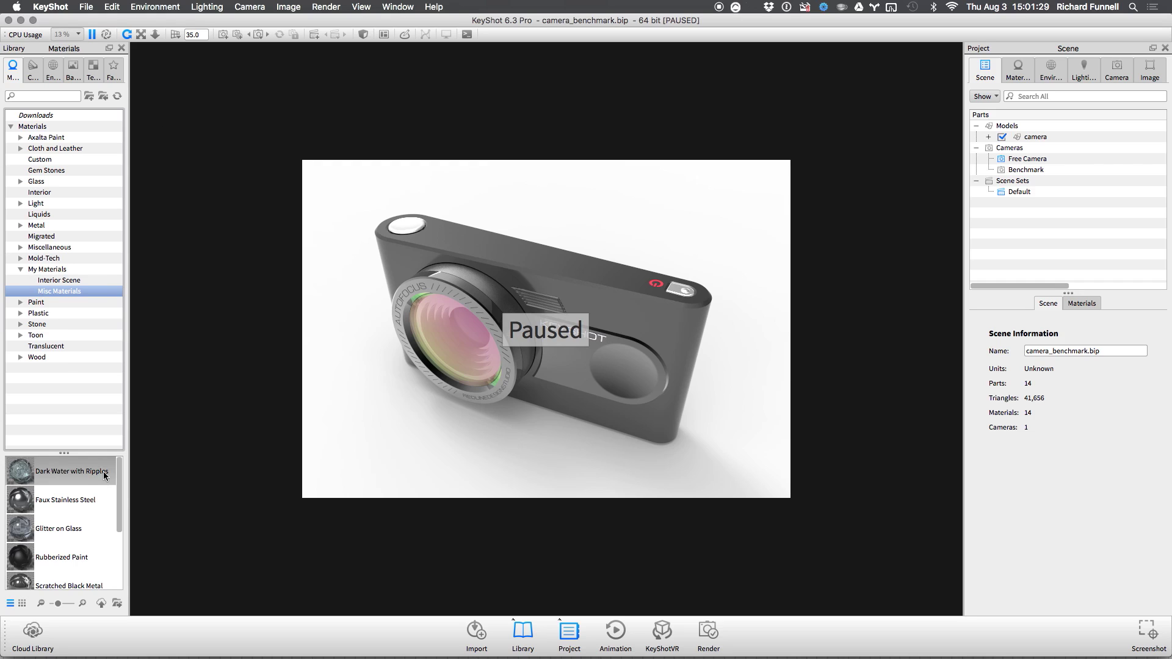
{"action": "left_click_drag", "start_coordinate": [61, 451], "coordinate": [61, 423]}
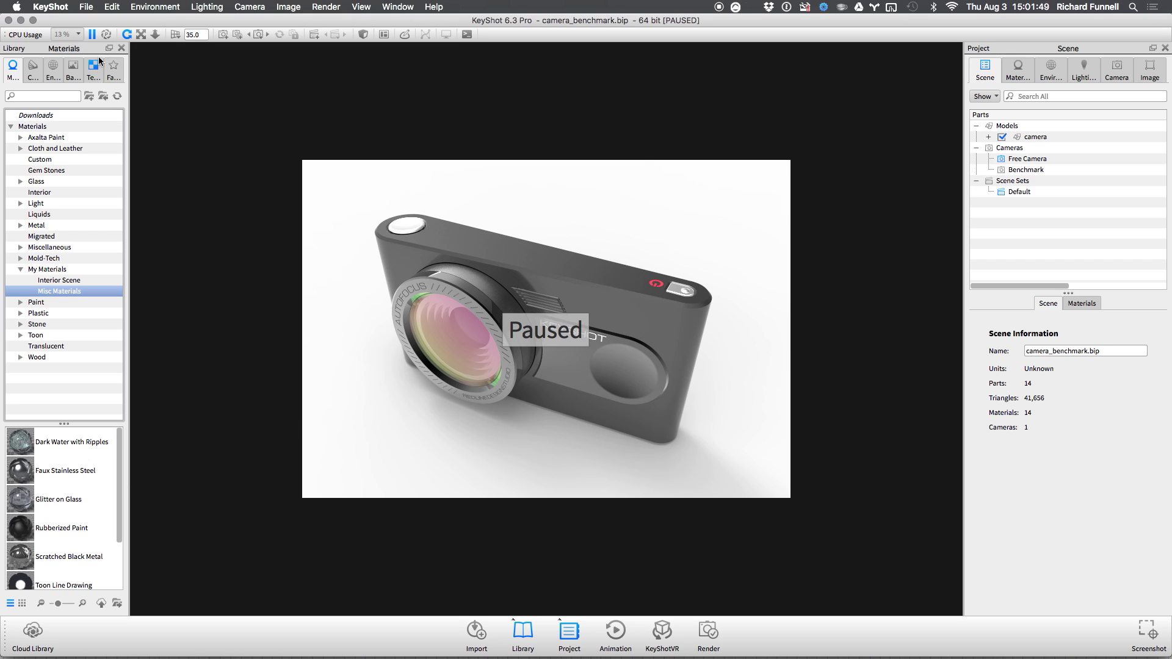
{"action": "left_click", "coordinate": [31, 69]}
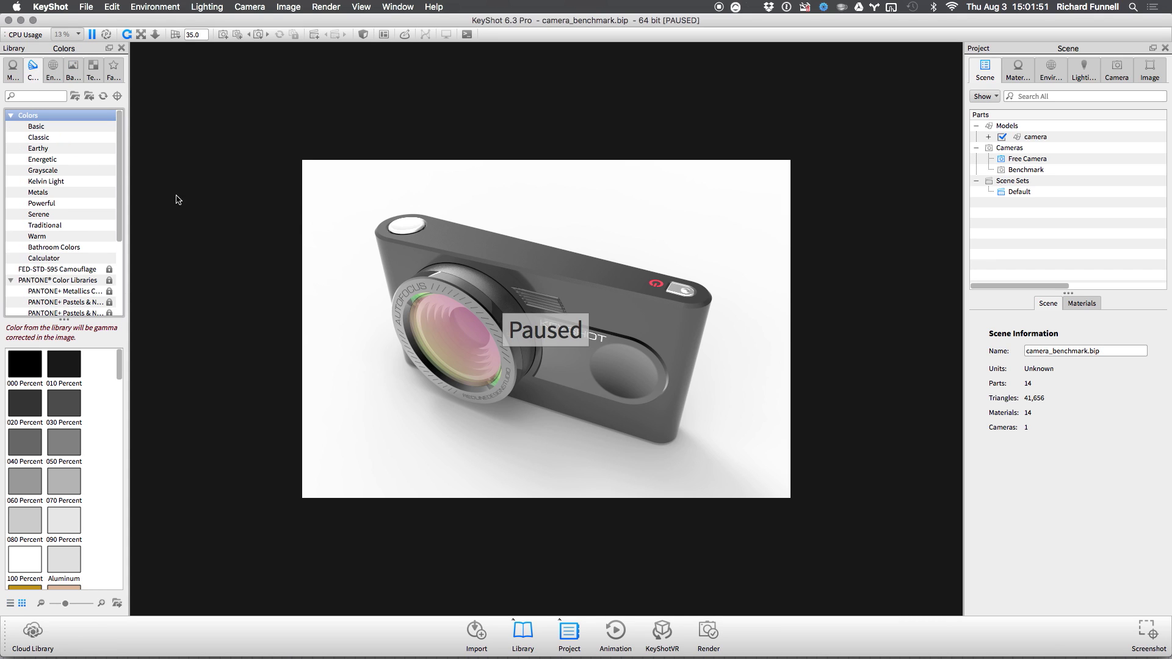
- Export the Bathroom Colors group as 'Bathroom Color' into Library Migration
{"action": "left_click", "coordinate": [71, 247]}
{"action": "left_click", "coordinate": [70, 260]}
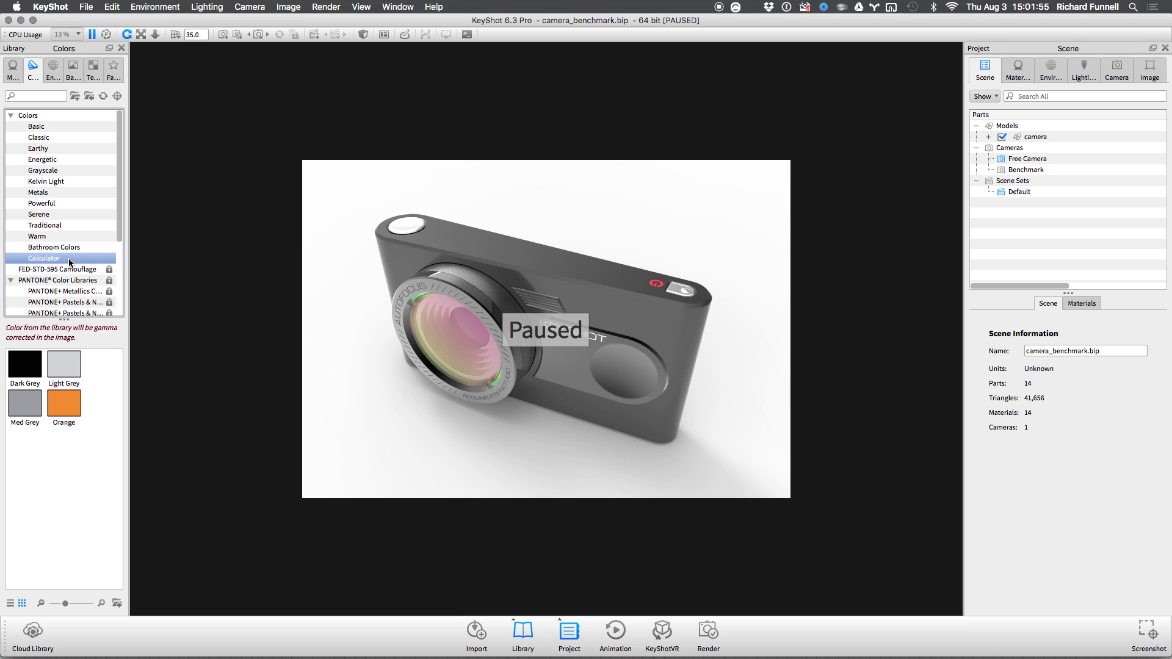
{"action": "left_click", "coordinate": [35, 249]}
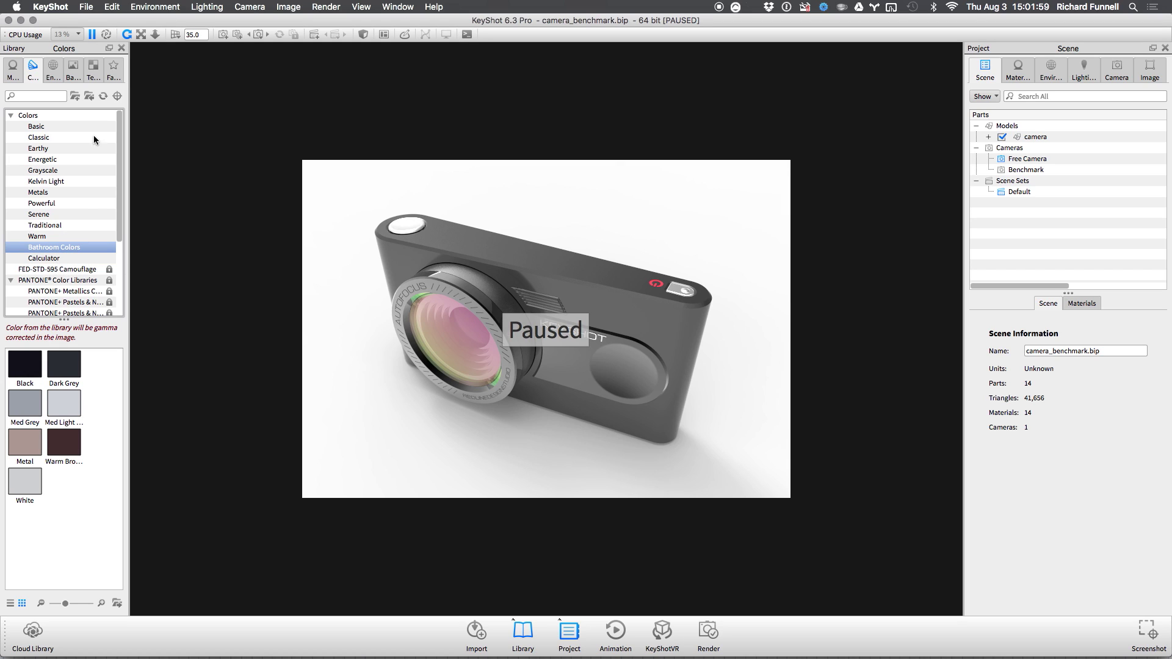
{"action": "right_click", "coordinate": [63, 249]}
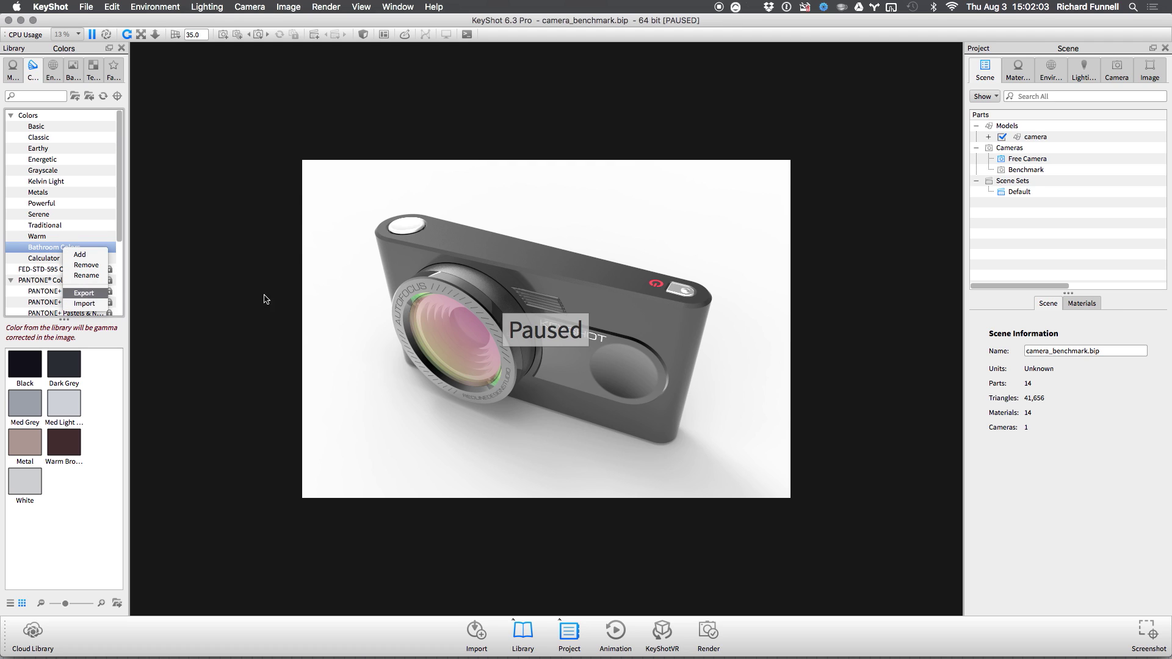
{"action": "key", "text": "Return"}
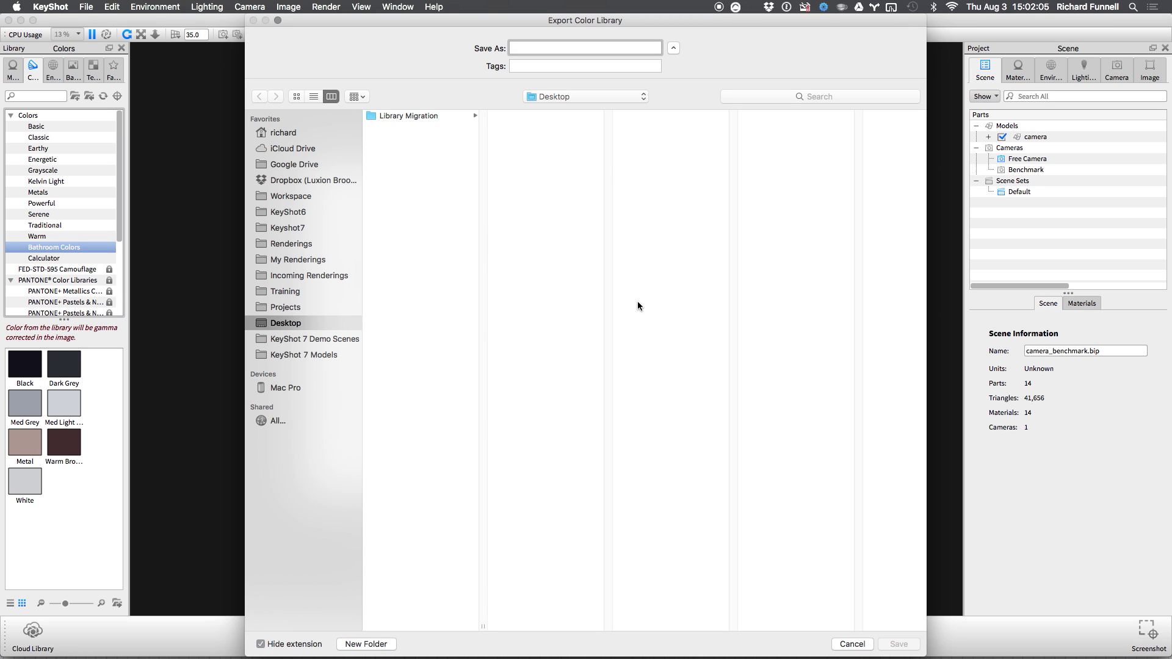
{"action": "left_click", "coordinate": [427, 116]}
{"action": "left_click", "coordinate": [558, 47]}
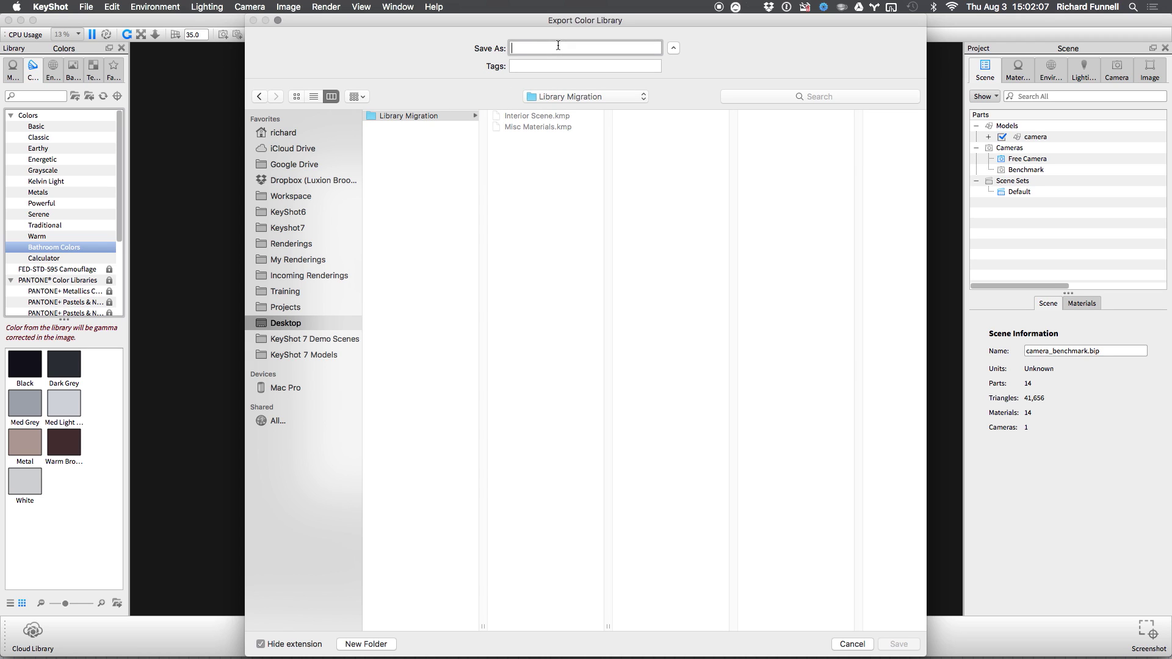
{"action": "type", "text": "Bathroom Color"}
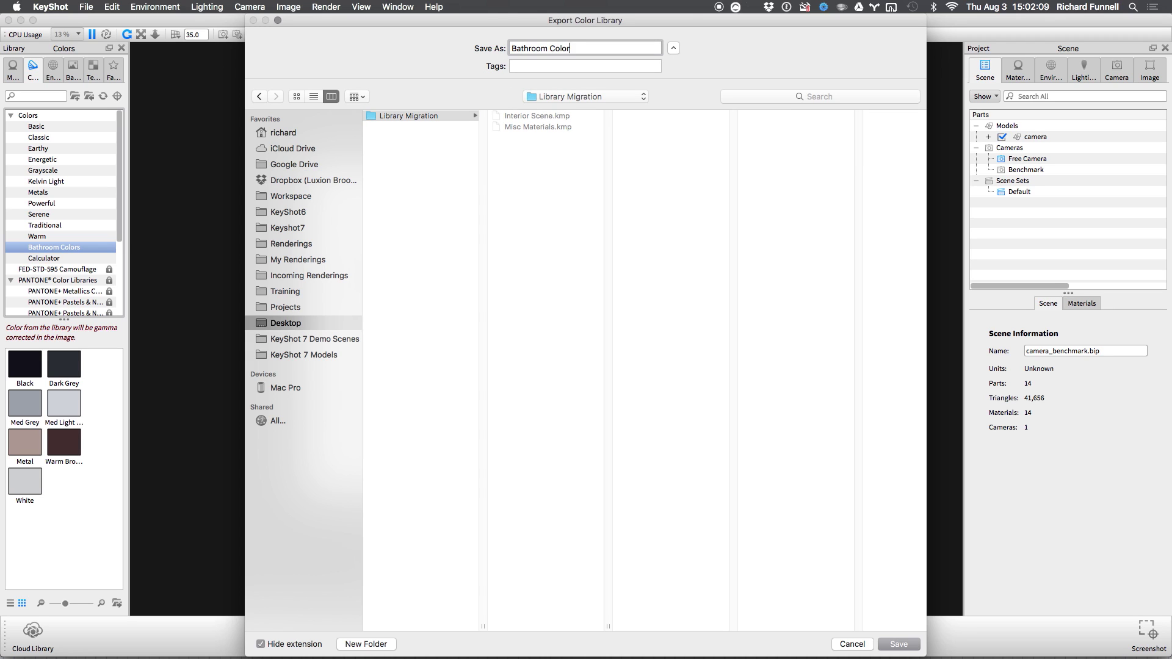
{"action": "key", "text": "Return"}
- Export the Calculator color group as 'Calculator' into Library Migration
{"action": "left_click", "coordinate": [49, 258]}
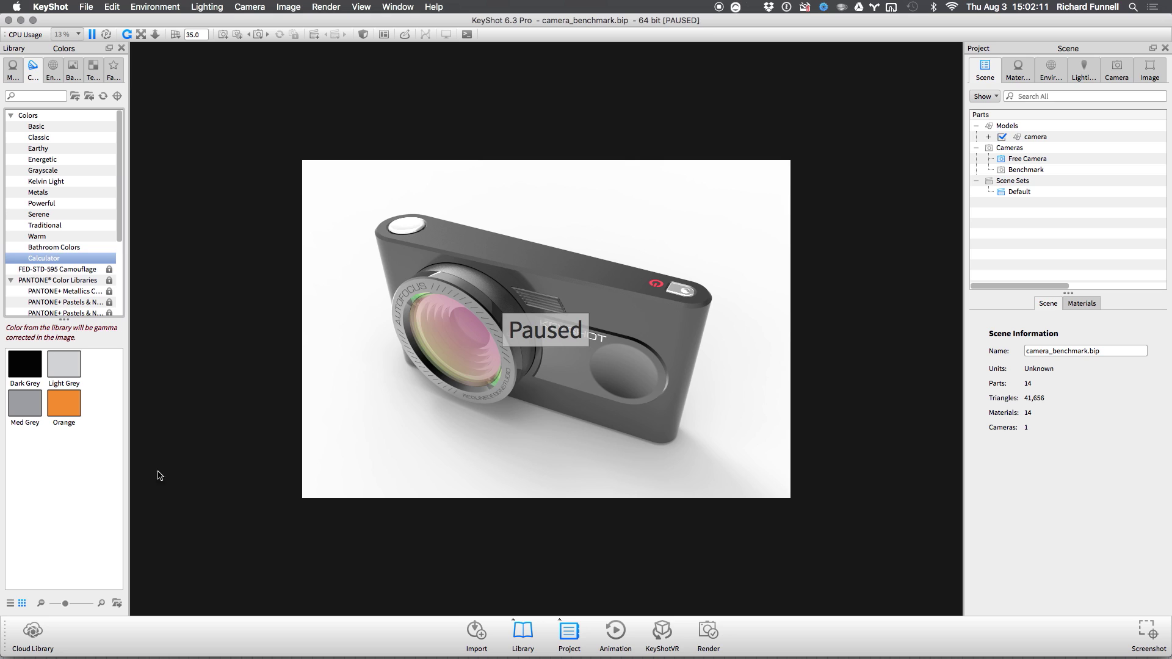
{"action": "right_click", "coordinate": [67, 259]}
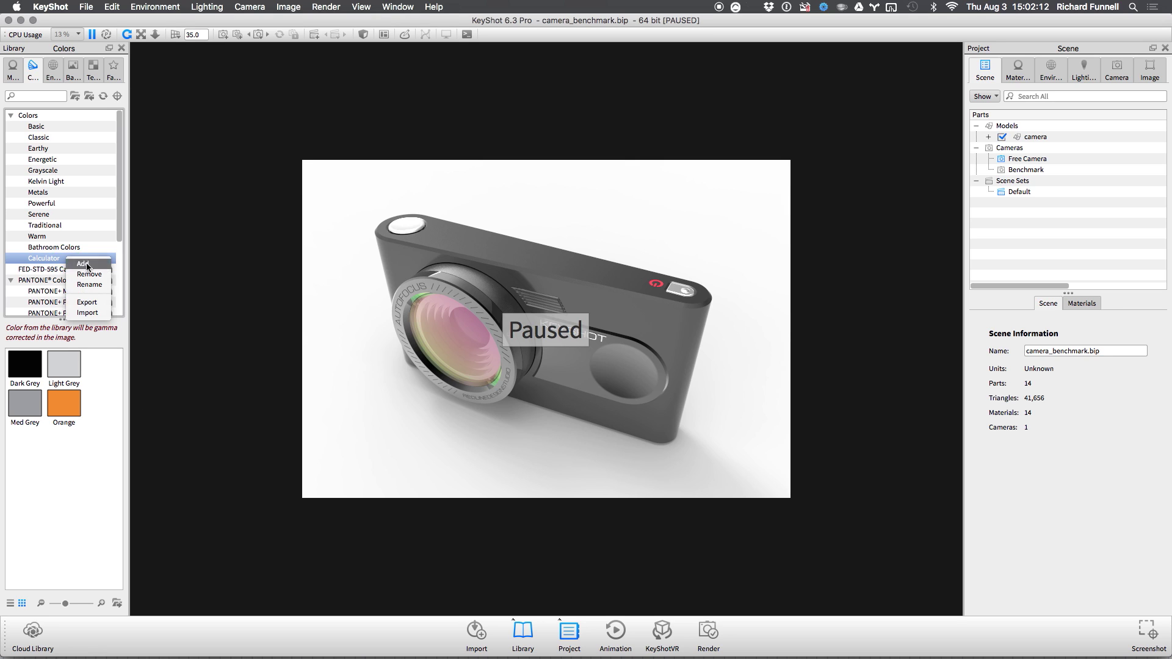
{"action": "left_click", "coordinate": [88, 303]}
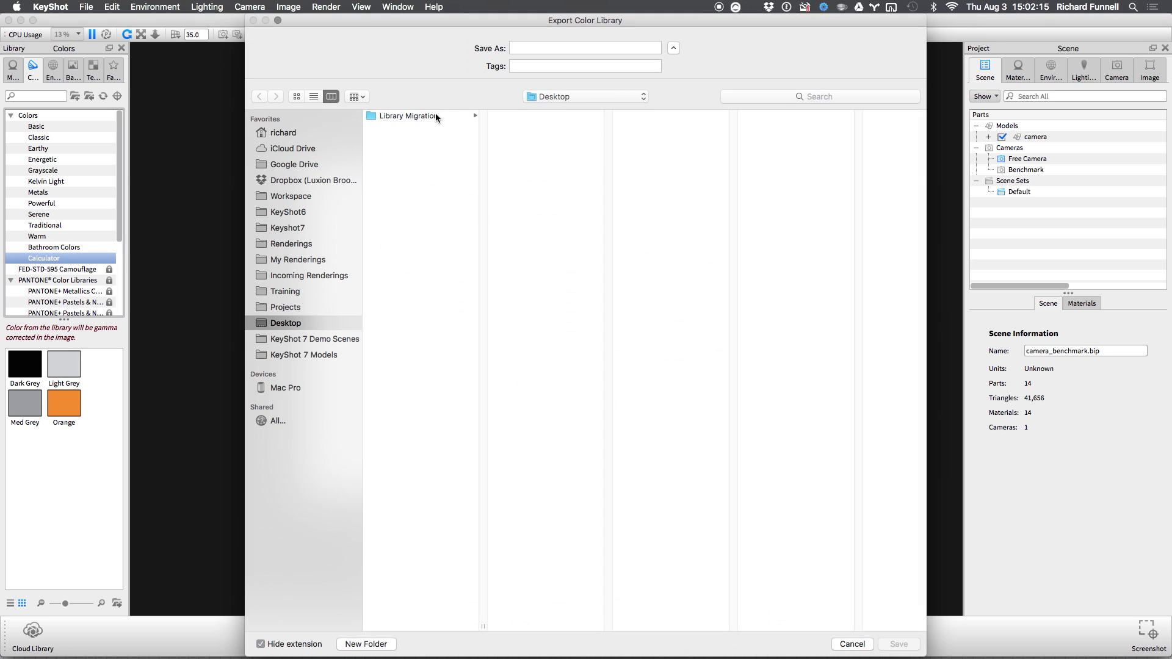
{"action": "left_click", "coordinate": [435, 116]}
{"action": "left_click", "coordinate": [549, 47]}
{"action": "type", "text": "Cak"}
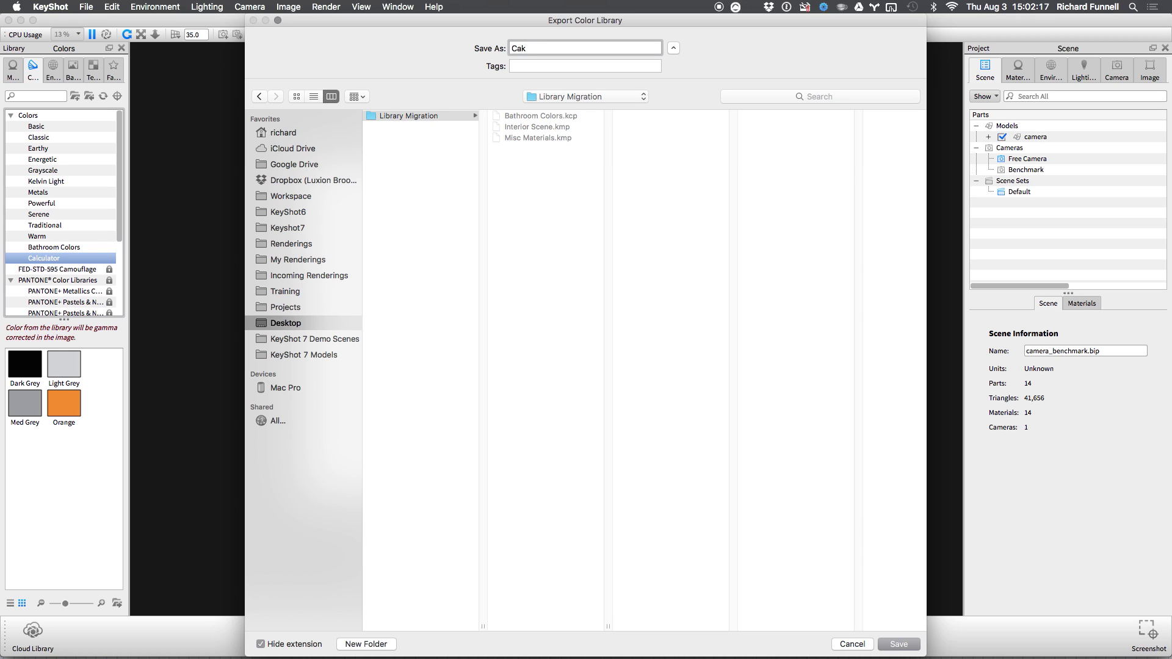
{"action": "key", "text": "BackSpace"}
{"action": "type", "text": "lculator"}
{"action": "key", "text": "Return"}
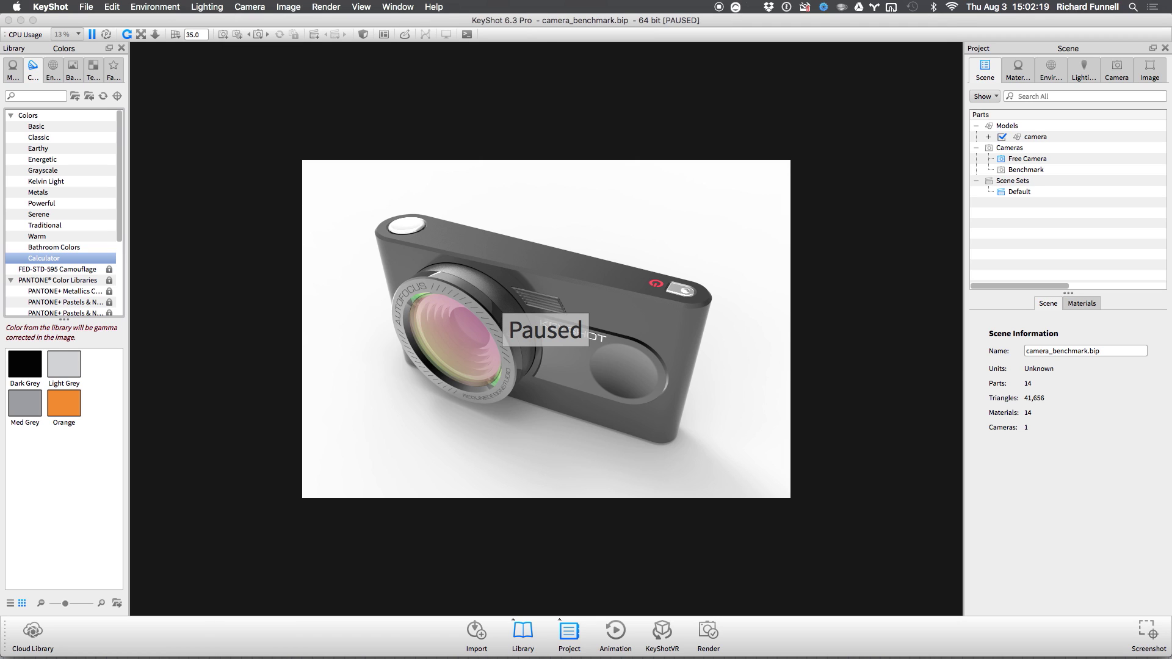
{"action": "left_click", "coordinate": [54, 71]}
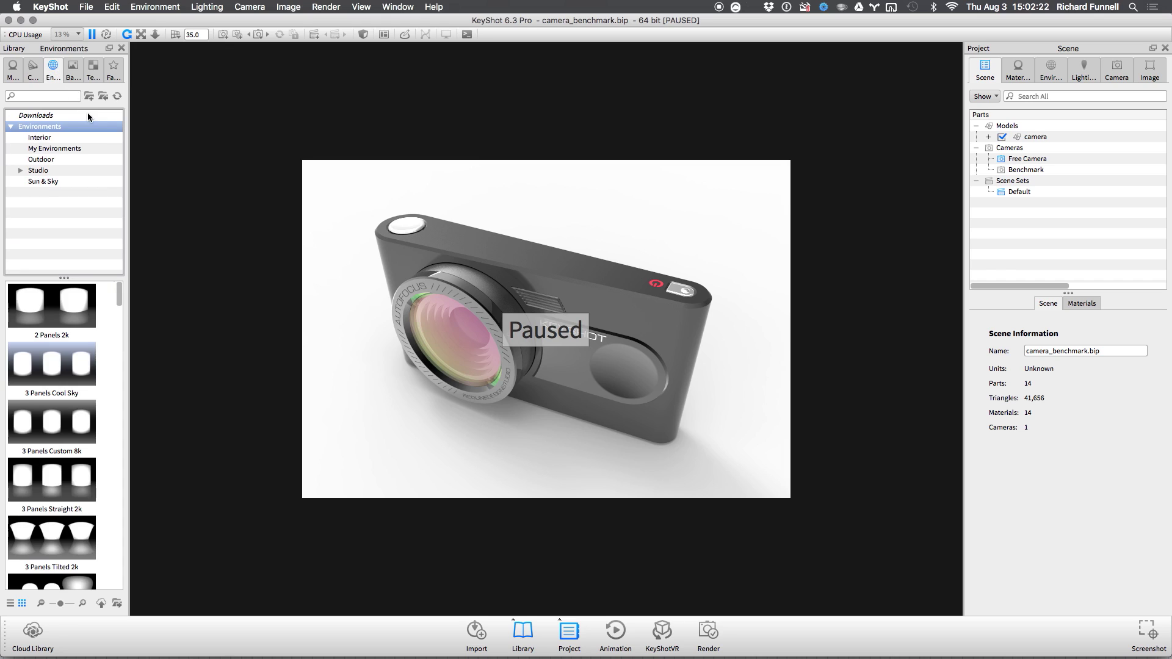
- Inspect the three environments in My Environments and bring up its folder options
{"action": "left_click", "coordinate": [62, 148]}
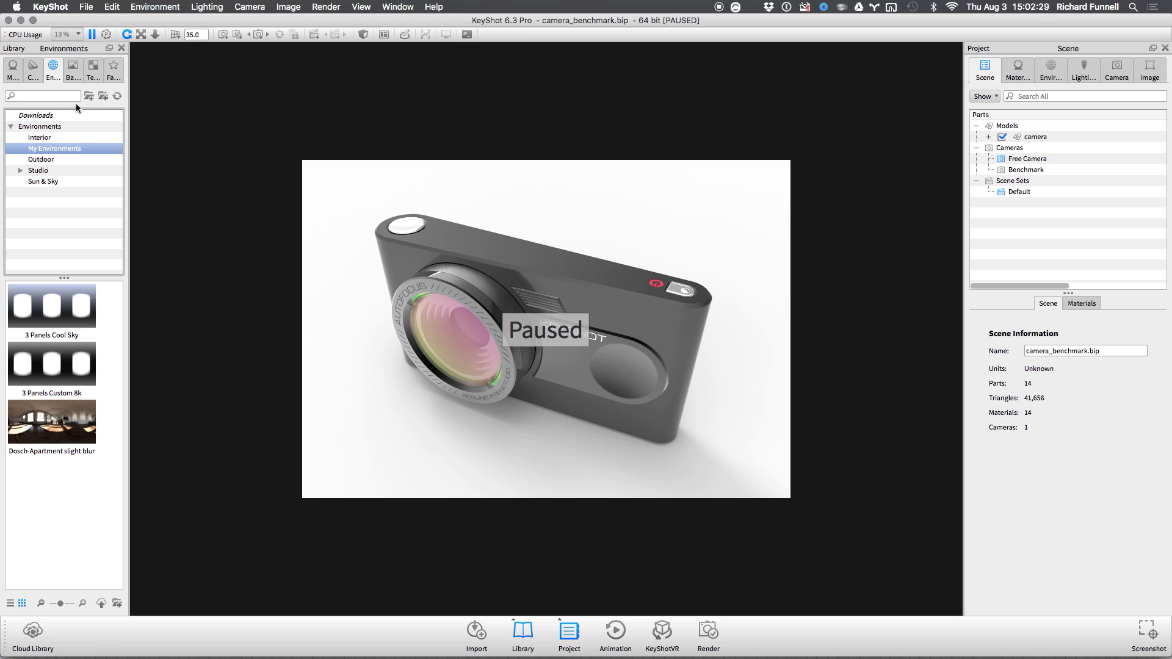
{"action": "left_click", "coordinate": [29, 72]}
{"action": "left_click", "coordinate": [29, 72]}
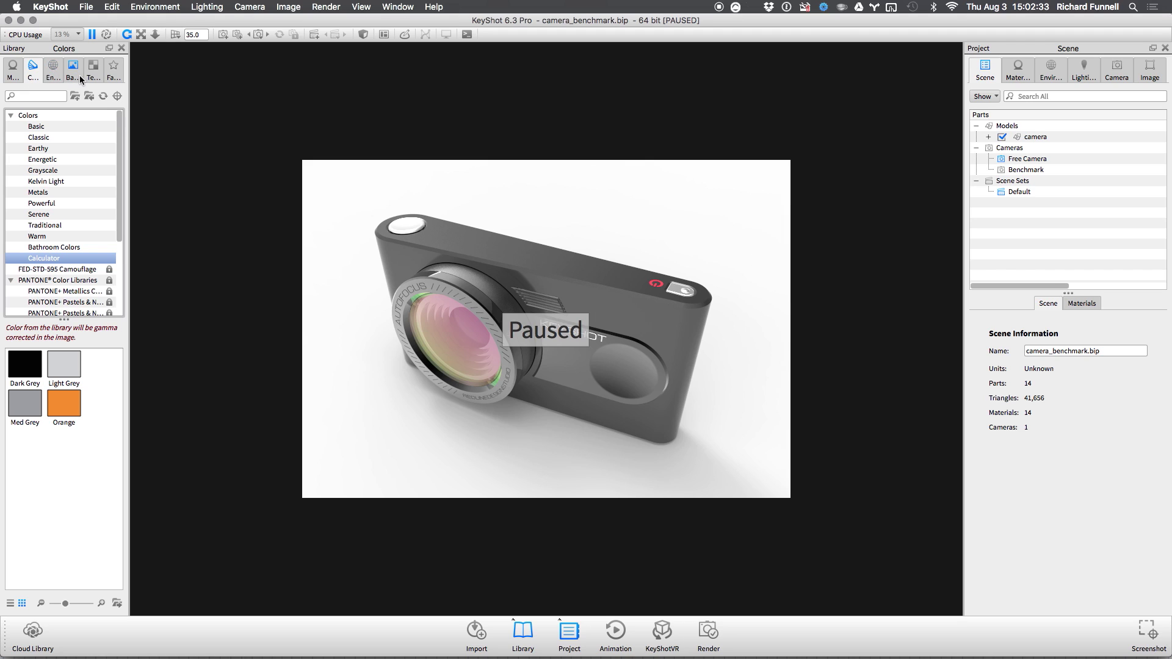
{"action": "left_click", "coordinate": [53, 70]}
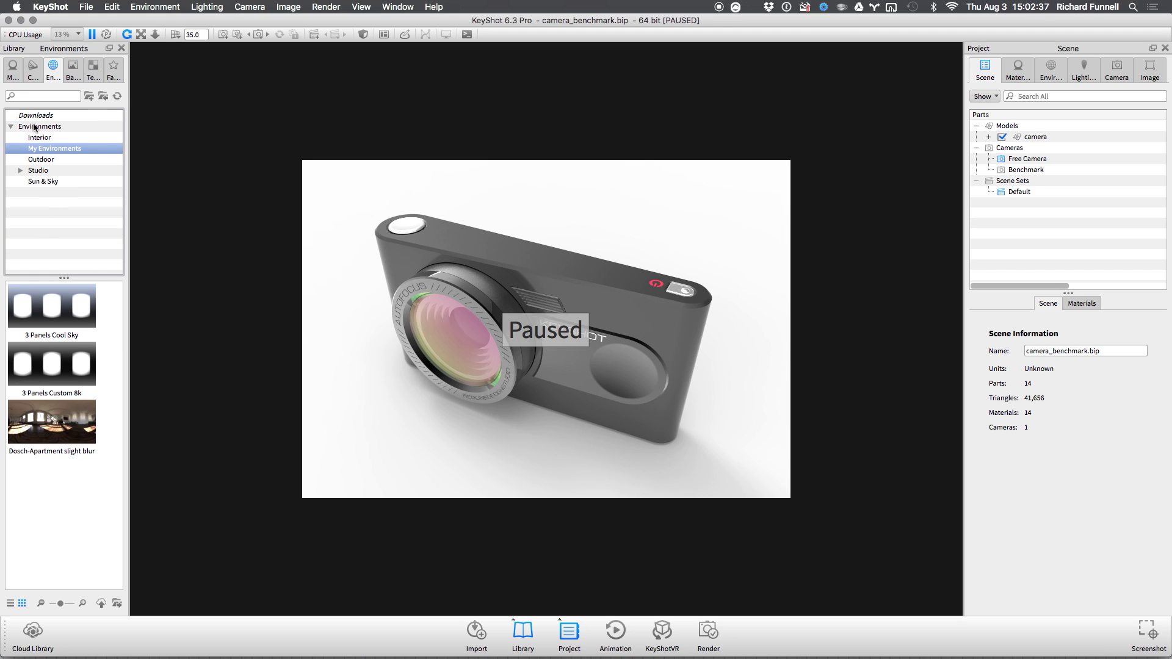
{"action": "right_click", "coordinate": [60, 148]}
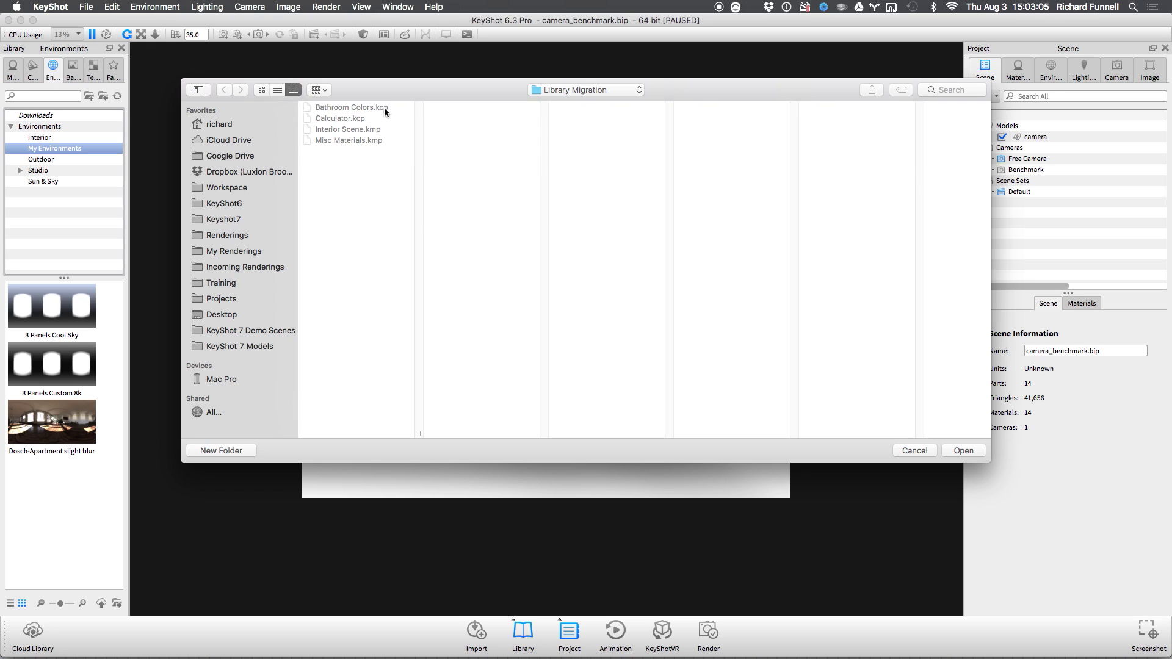
- Dismiss the file browser and switch over to Finder
{"action": "key", "text": "Escape"}
{"action": "key", "text": "super+Tab"}
{"action": "key", "text": "super+Tab"}
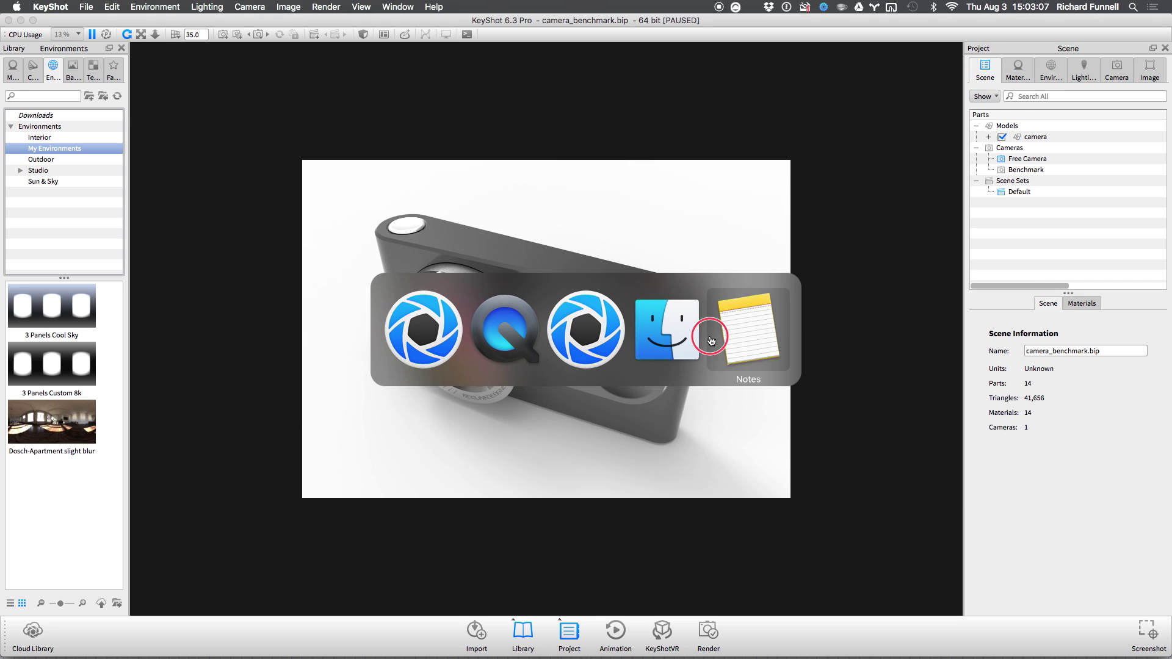
{"action": "key", "text": "super+Tab"}
{"action": "key", "text": "super+Tab"}
{"action": "key", "text": "super+Tab"}
{"action": "key", "text": "super+Tab"}
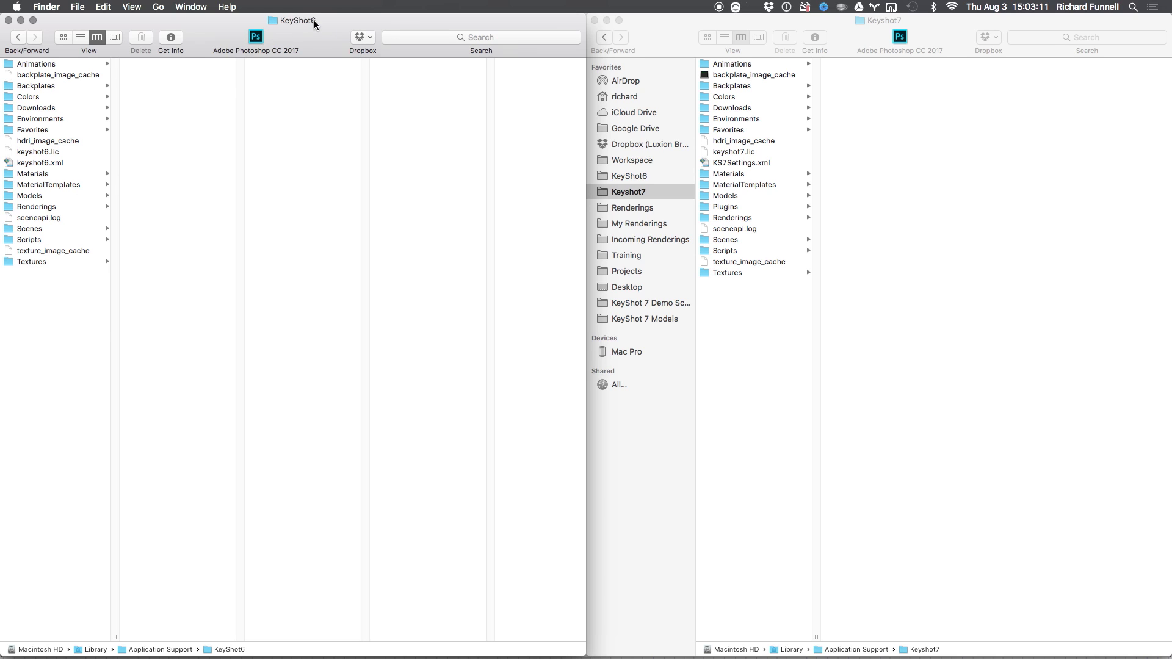
- In the Keyshot7 window, check the folder path and open Environments (Interior, Outdoor, Studio, Sun & Sky)
{"action": "left_click", "coordinate": [899, 22]}
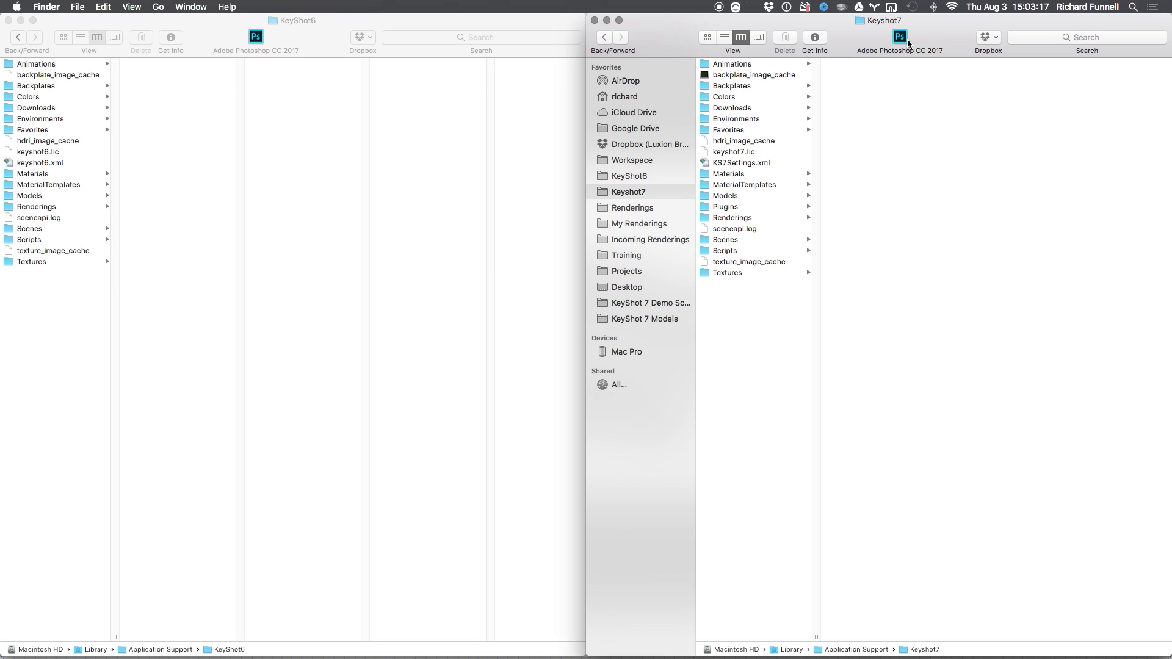
{"action": "left_click", "coordinate": [882, 24], "text": "super"}
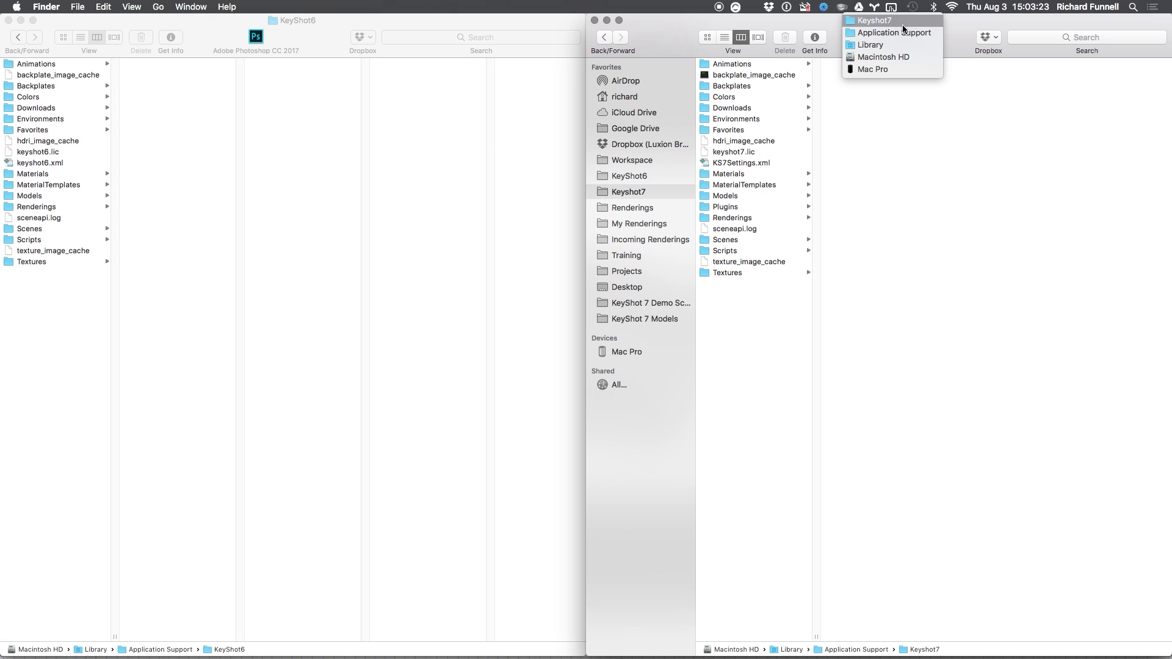
{"action": "left_click", "coordinate": [955, 27]}
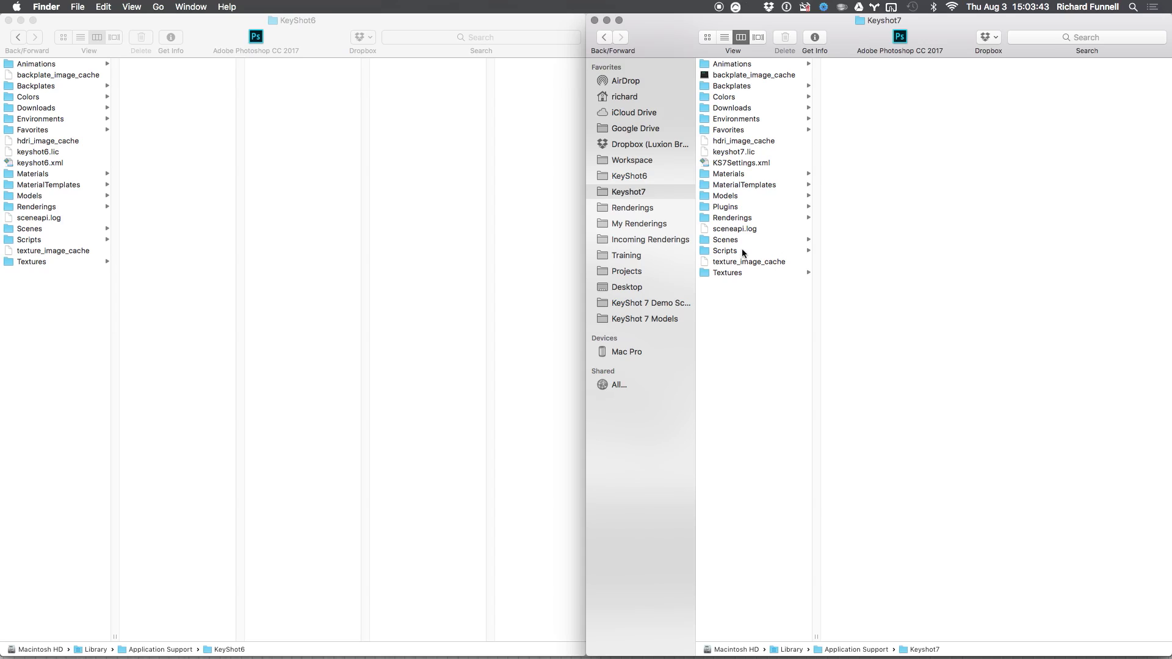
{"action": "left_click", "coordinate": [779, 119]}
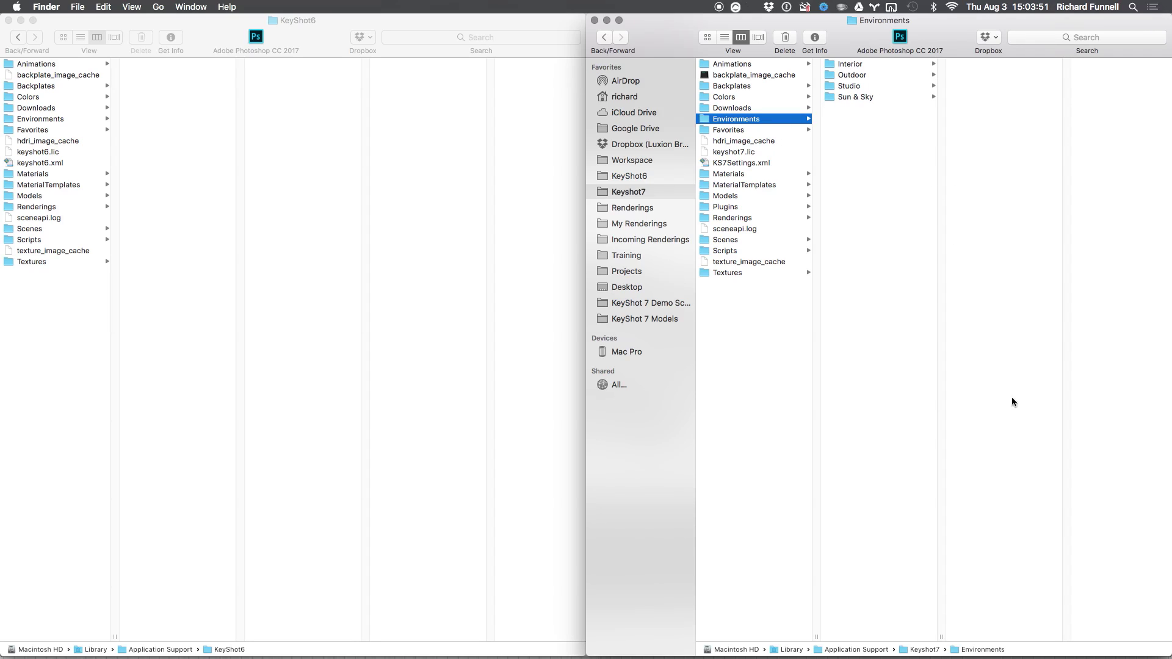
{"action": "key", "text": "super+Tab"}
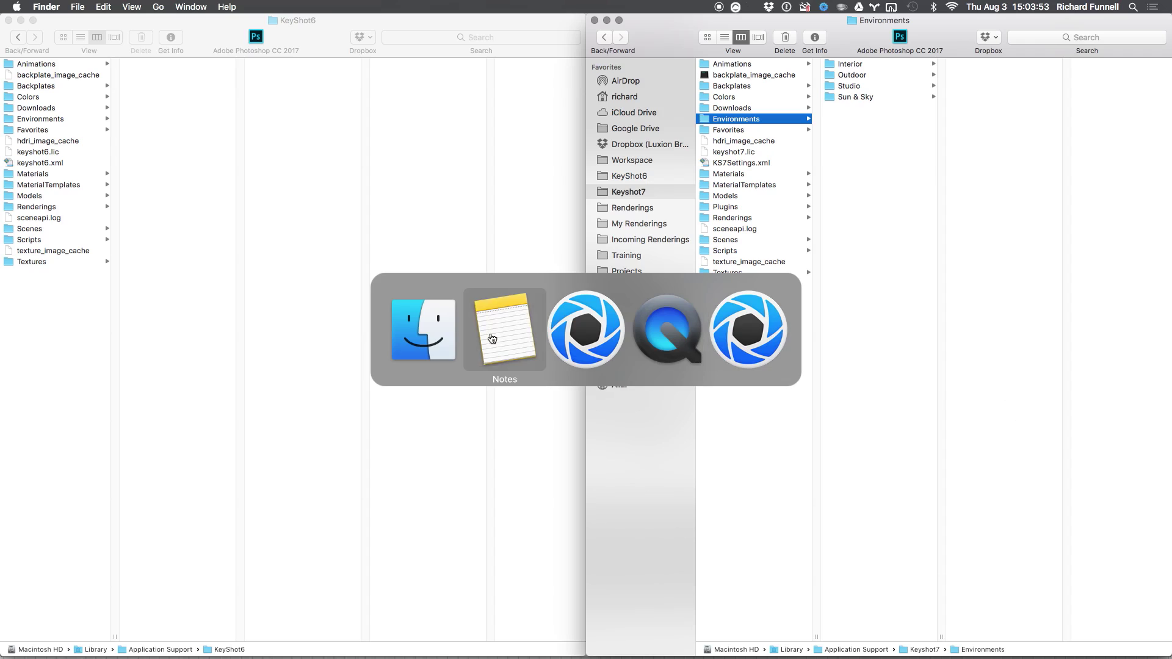
- Add a KeyShot 6 folder under the Environments library root
{"action": "left_click", "coordinate": [765, 339]}
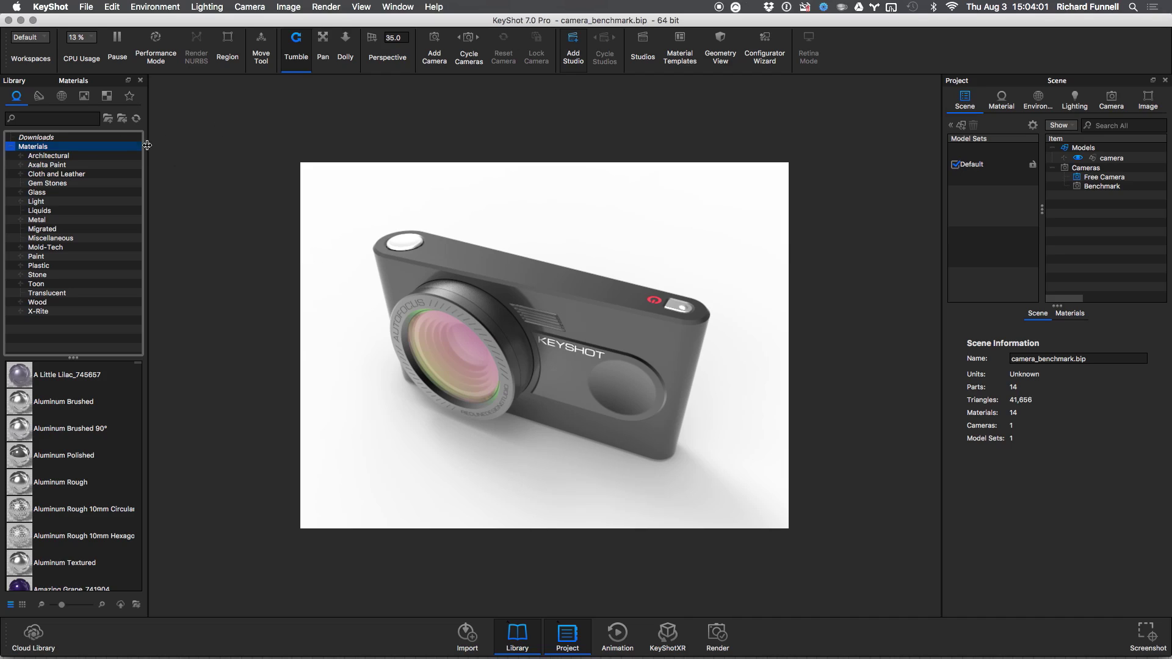
{"action": "left_click", "coordinate": [61, 97]}
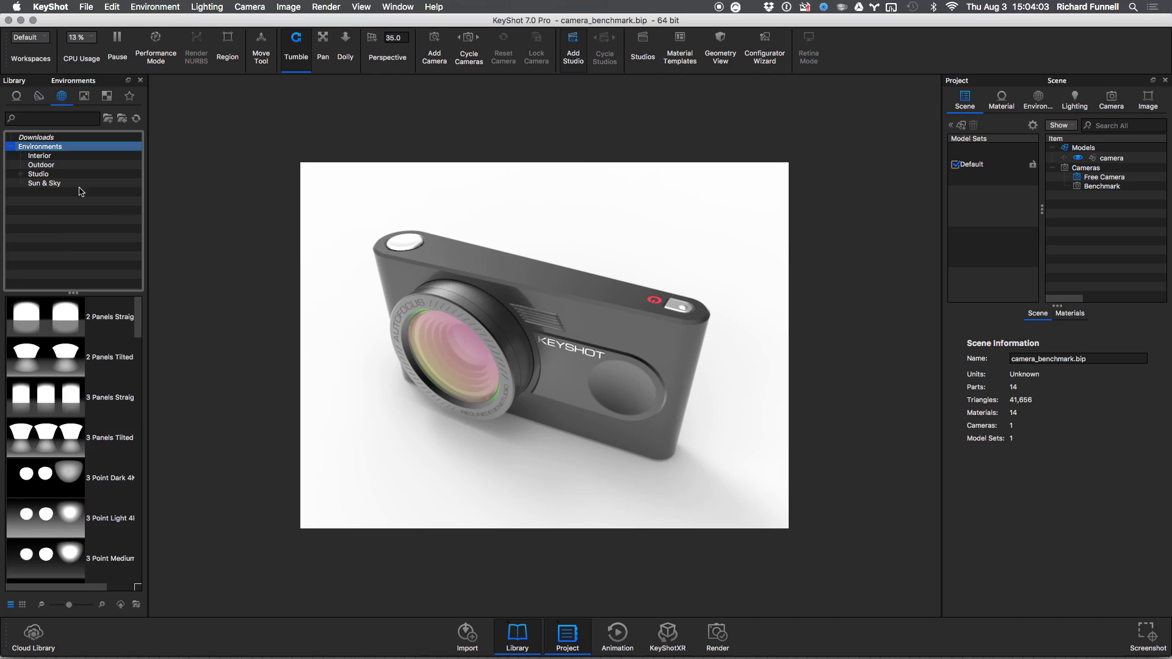
{"action": "left_click", "coordinate": [50, 138]}
{"action": "left_click", "coordinate": [41, 147]}
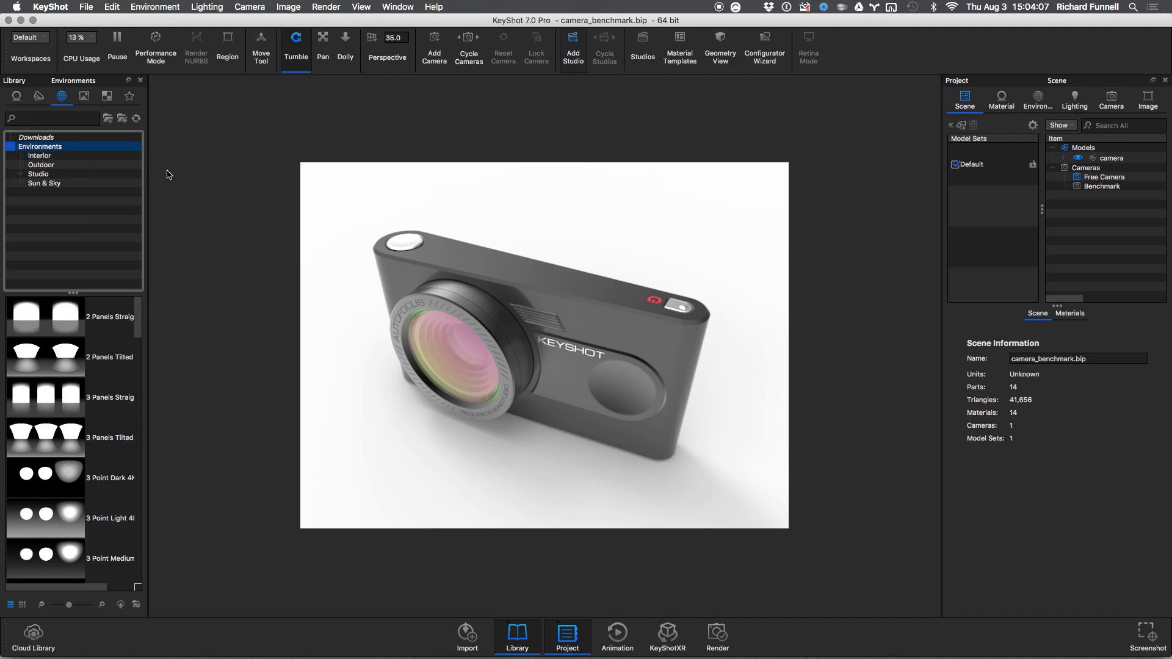
{"action": "right_click", "coordinate": [54, 147]}
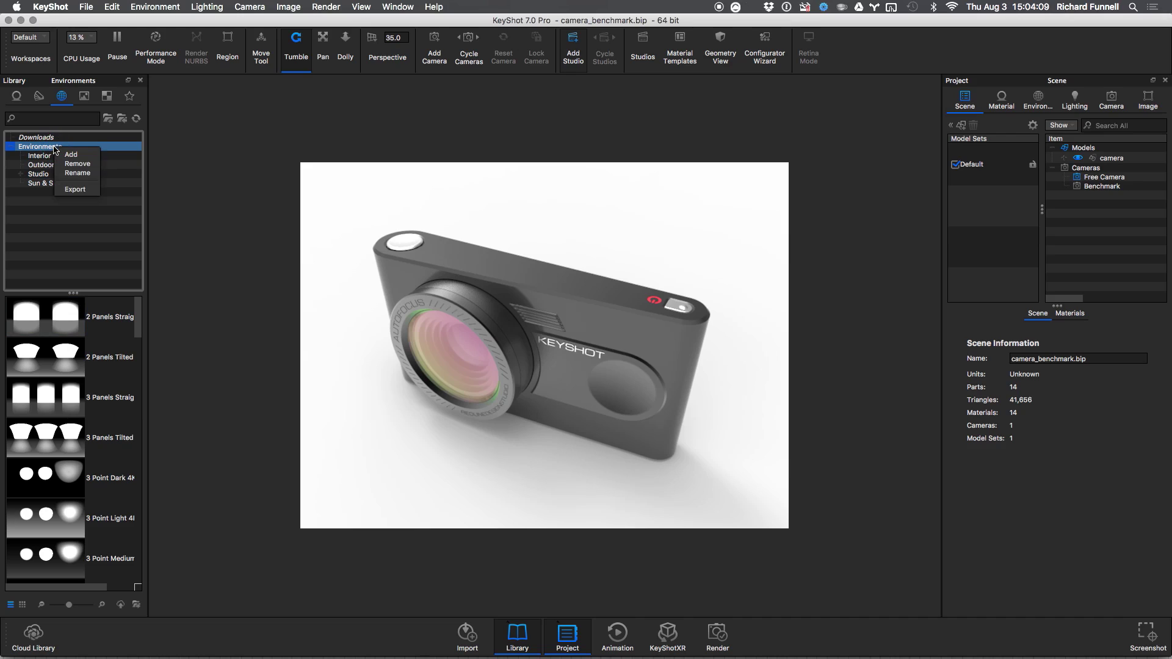
{"action": "left_click", "coordinate": [85, 155]}
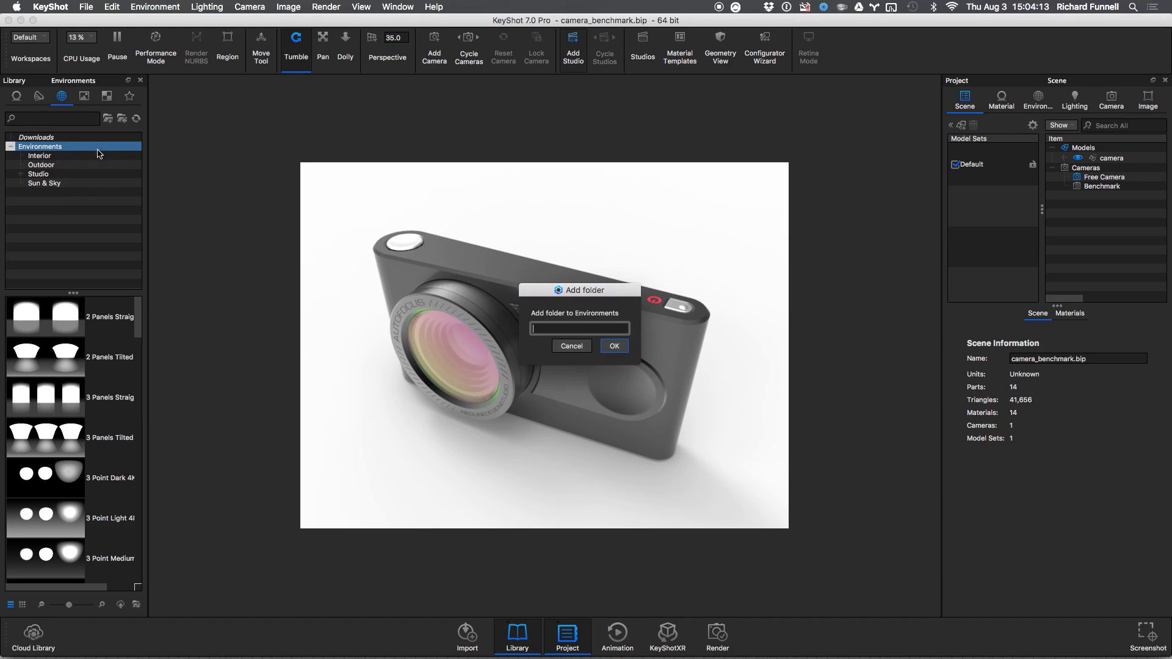
{"action": "type", "text": "KeyShot 6"}
{"action": "key", "text": "Return"}
- Add a new folder to the Backplates library, fixing a typo in its name
{"action": "left_click", "coordinate": [83, 96]}
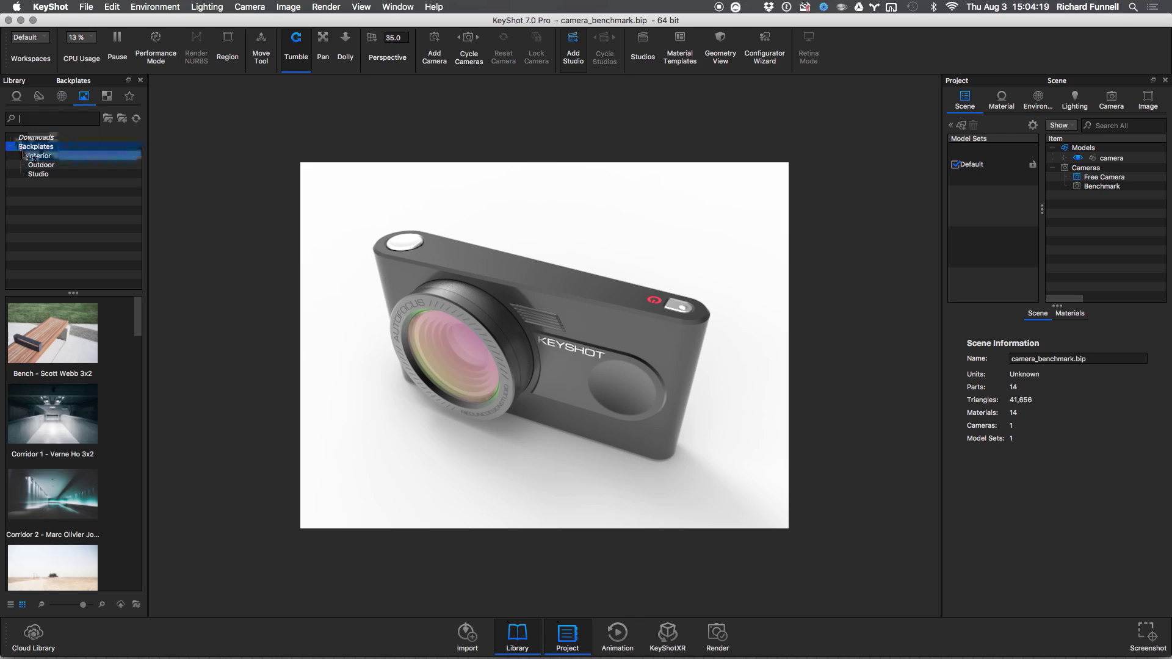
{"action": "mouse_move", "coordinate": [30, 157]}
{"action": "left_mouse_down"}
{"action": "mouse_move", "coordinate": [55, 157]}
{"action": "mouse_move", "coordinate": [49, 171]}
{"action": "mouse_move", "coordinate": [48, 150]}
{"action": "left_mouse_up"}
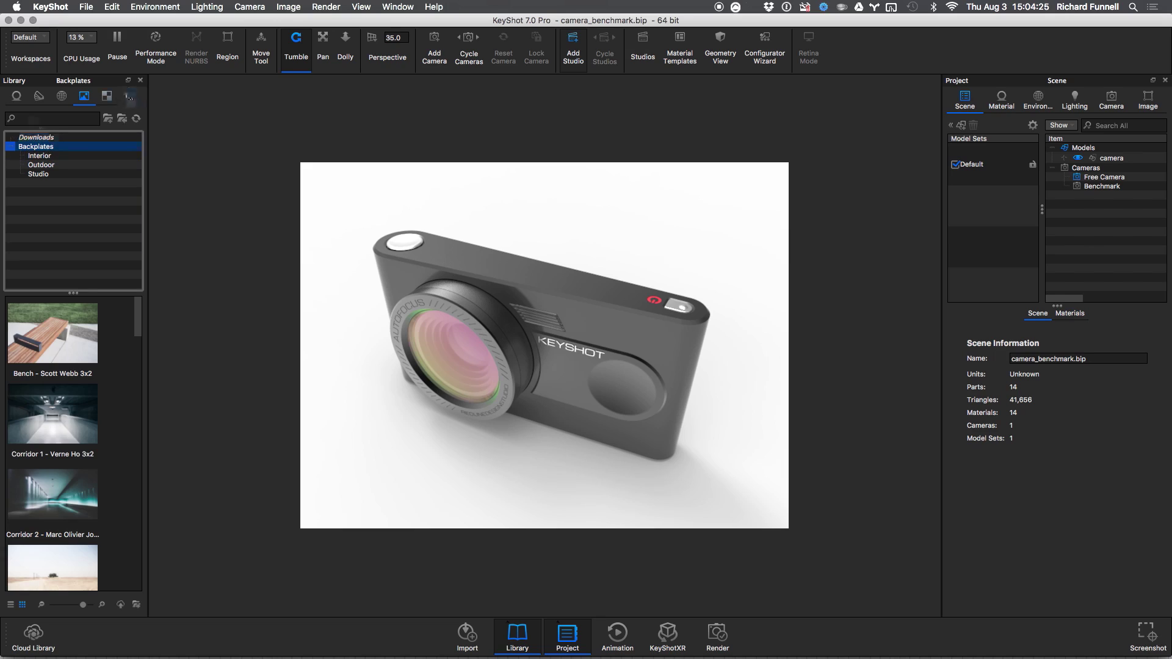
{"action": "left_click", "coordinate": [107, 118]}
{"action": "type", "text": "KeySHot"}
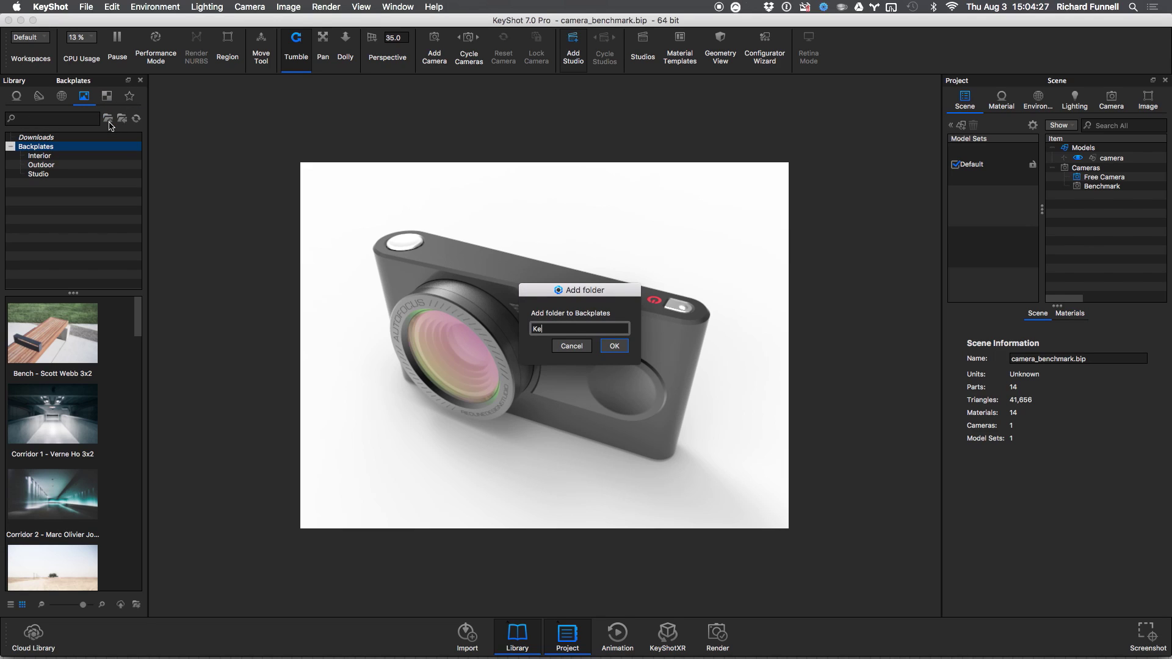
{"action": "key", "text": "BackSpace"}
{"action": "key", "text": "BackSpace"}
{"action": "key", "text": "BackSpace"}
{"action": "type", "text": "hot"}
{"action": "key", "text": "Return"}
- Add a KeyShot 6 folder under the Textures library root
{"action": "left_click", "coordinate": [106, 96]}
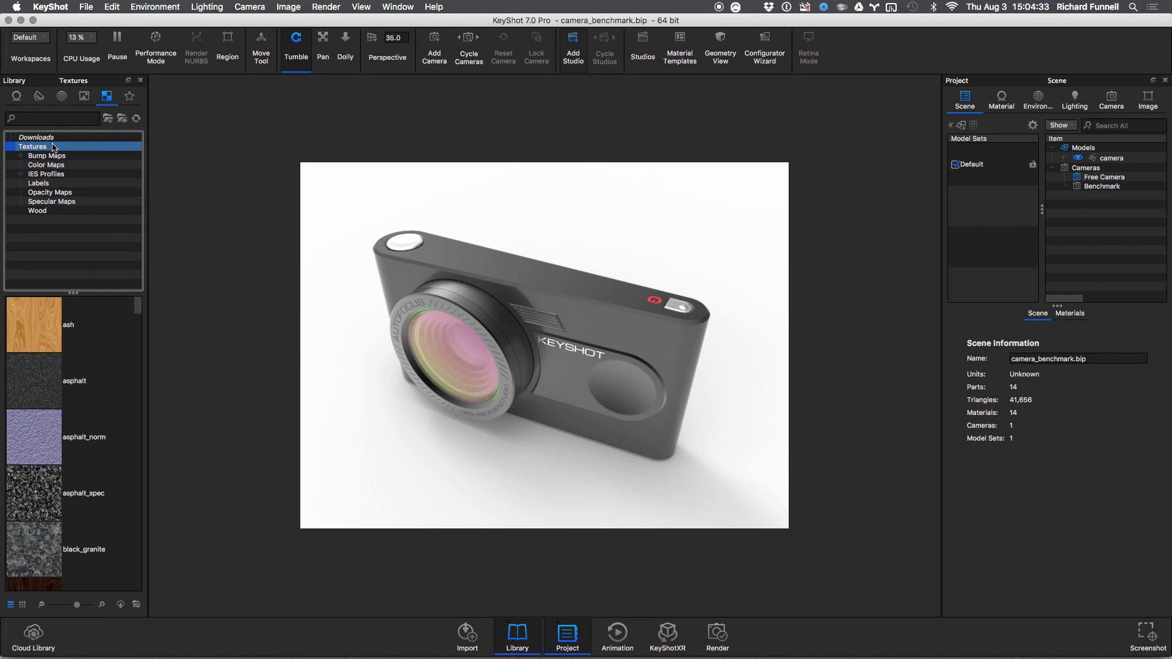
{"action": "left_click", "coordinate": [53, 147]}
{"action": "left_click", "coordinate": [107, 118]}
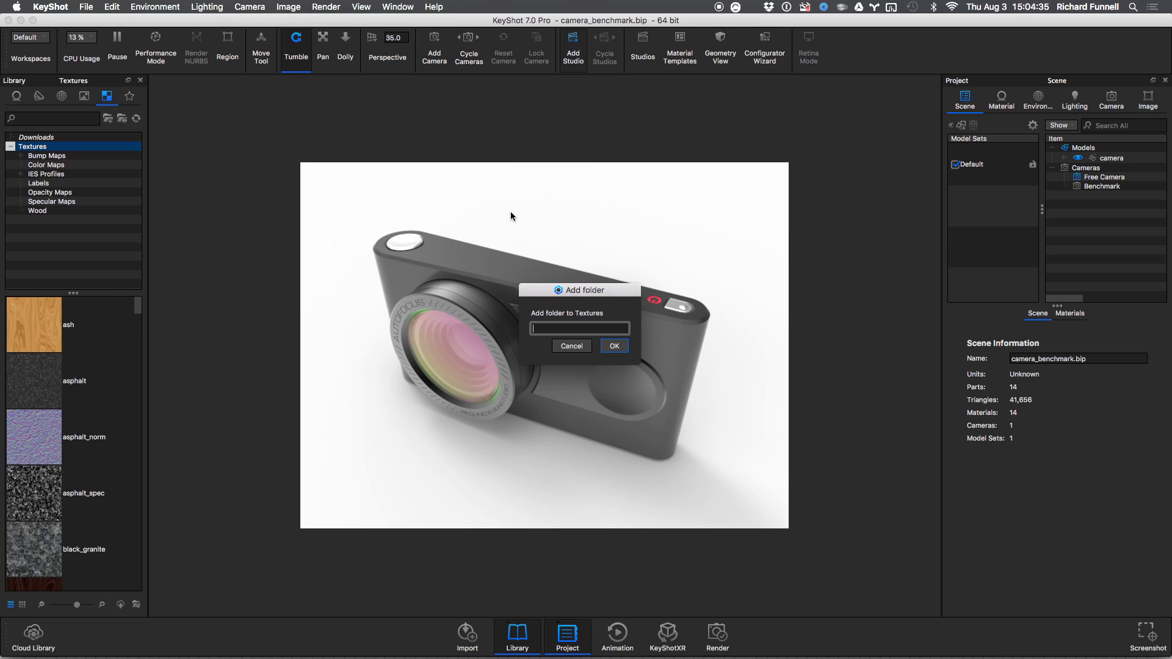
{"action": "type", "text": "KeyShot 6"}
{"action": "key", "text": "Return"}
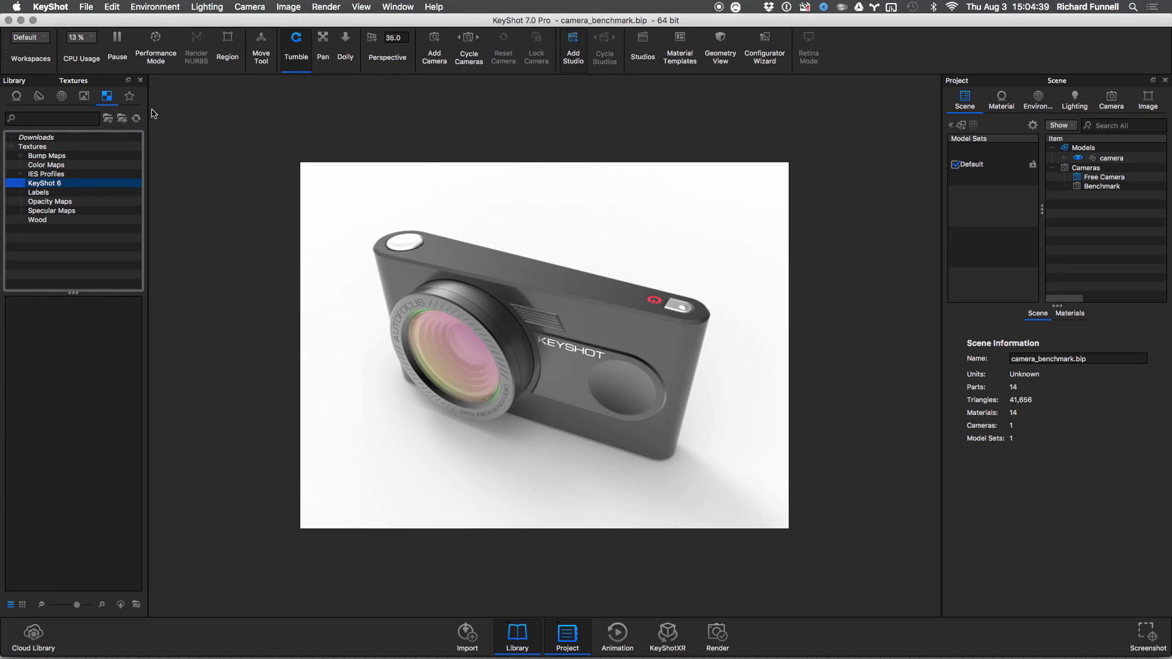
{"action": "left_click", "coordinate": [84, 96]}
{"action": "left_click", "coordinate": [62, 95]}
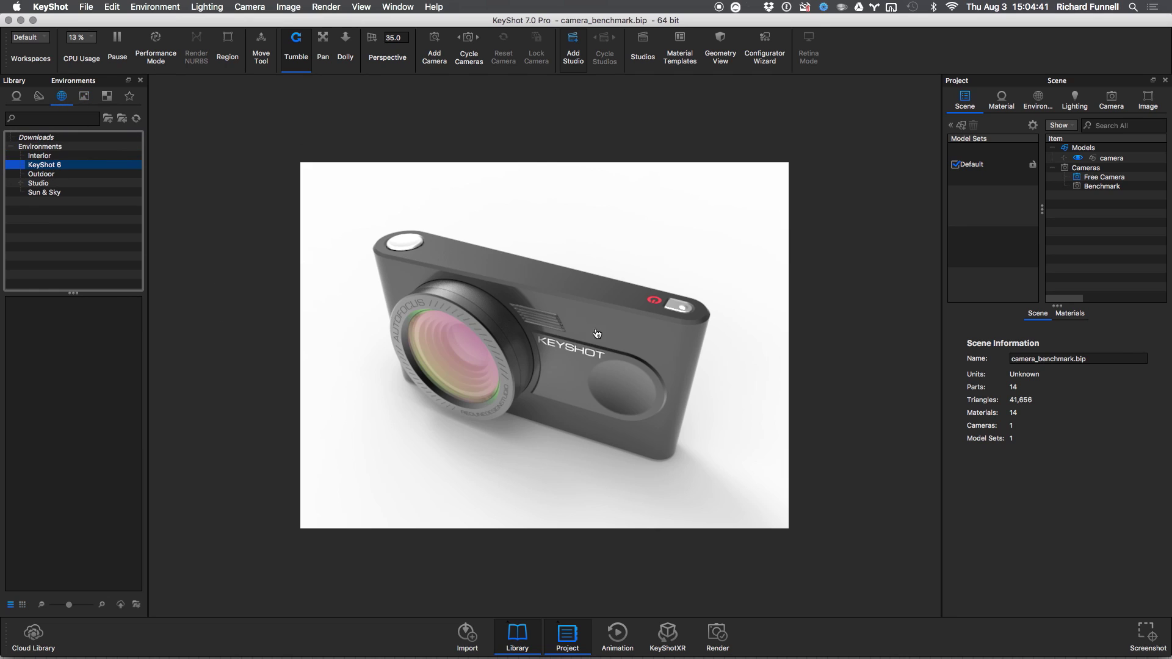
{"action": "key", "text": "super+Tab"}
- Export the three My Environments items into Keyshot7's Environments/KeyShot 6 folder
{"action": "left_click", "coordinate": [651, 353]}
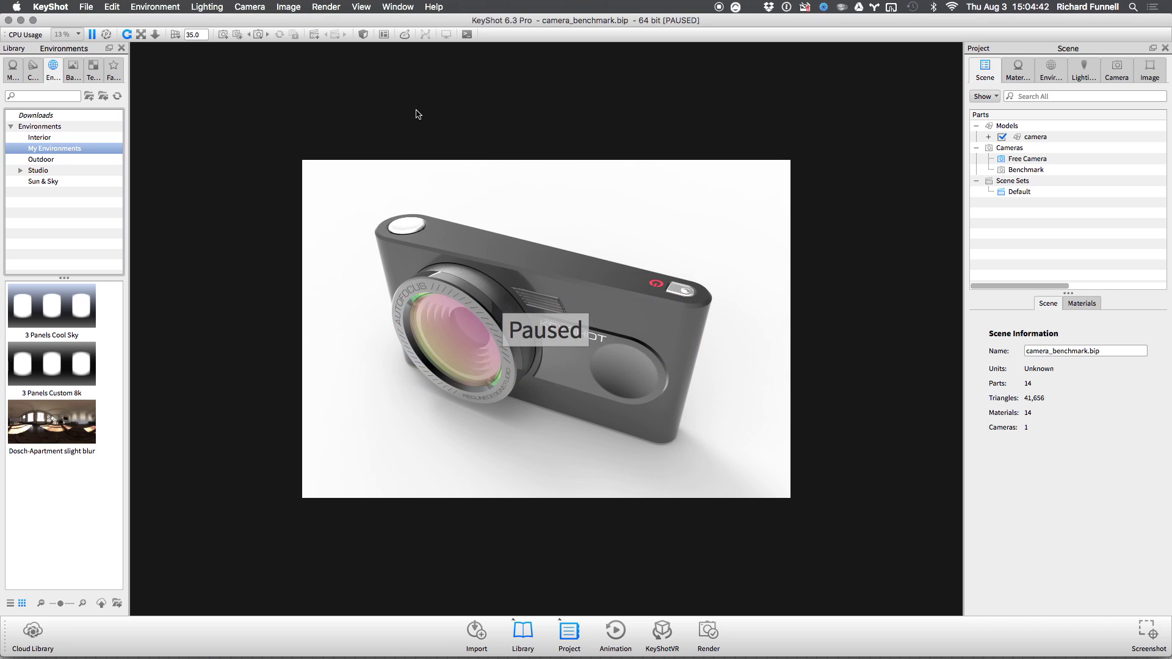
{"action": "left_click", "coordinate": [92, 72]}
{"action": "left_click", "coordinate": [54, 70]}
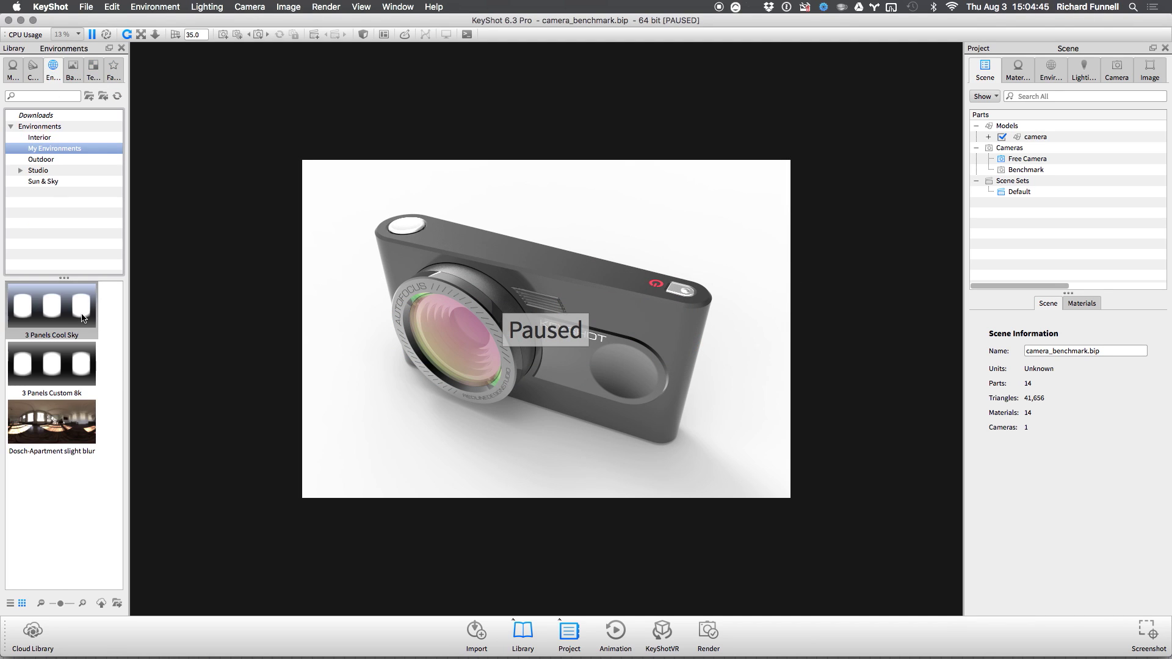
{"action": "left_click", "coordinate": [48, 138]}
{"action": "left_click", "coordinate": [52, 145]}
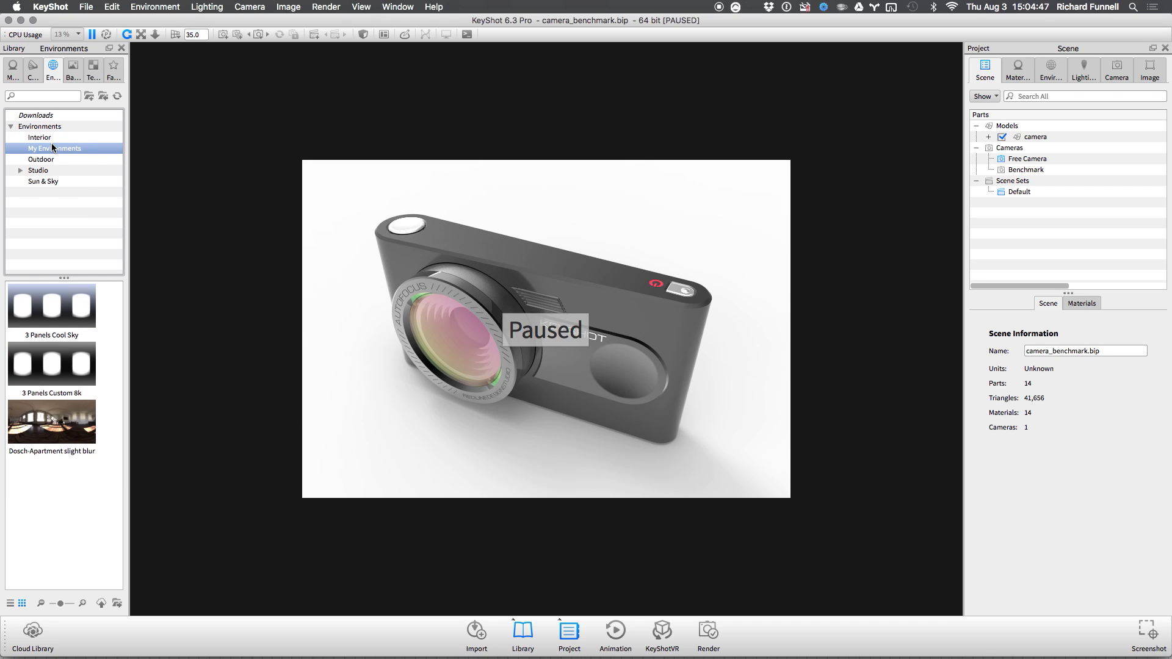
{"action": "right_click", "coordinate": [52, 146]}
{"action": "left_click", "coordinate": [87, 195]}
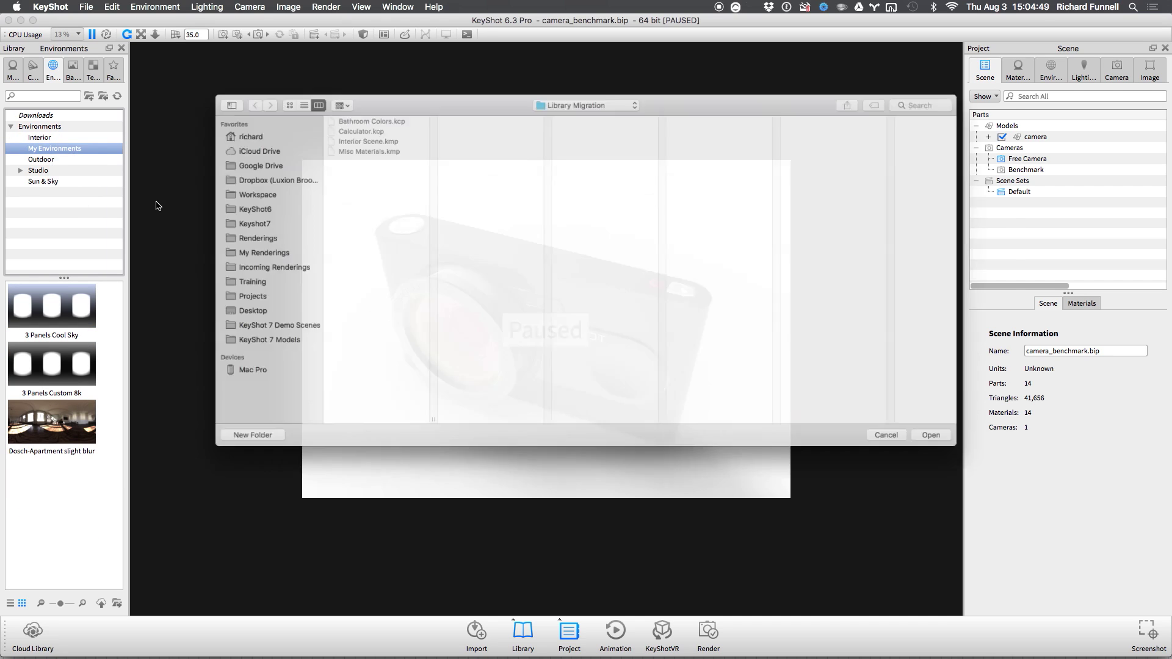
{"action": "left_click", "coordinate": [243, 221]}
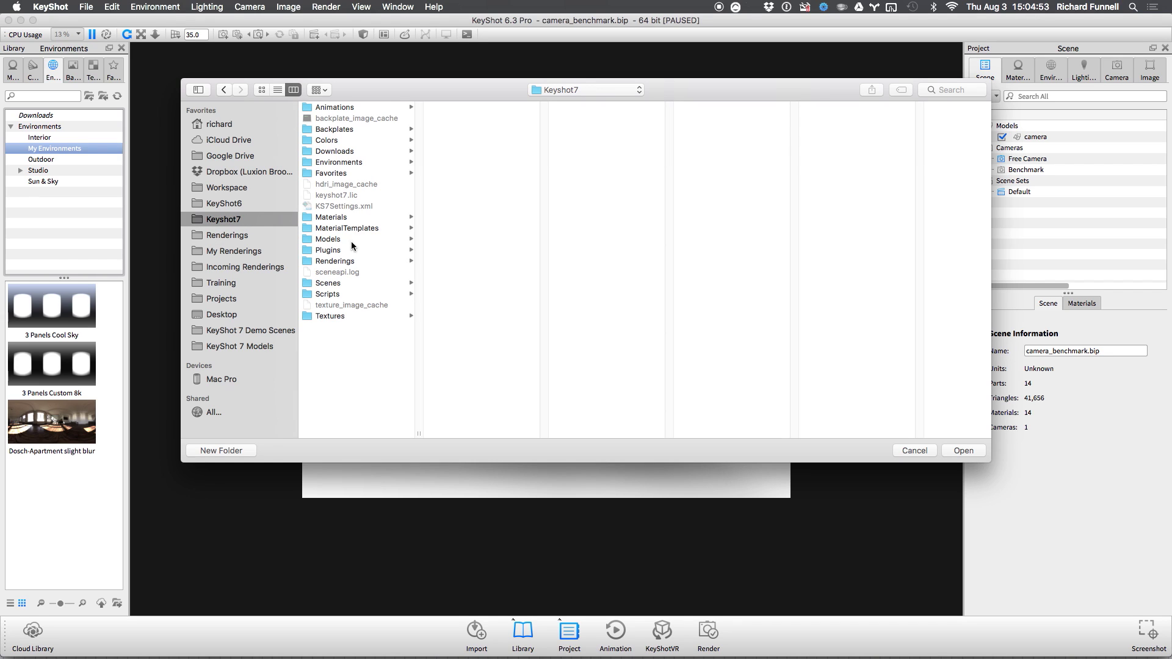
{"action": "left_click", "coordinate": [357, 162]}
{"action": "left_click", "coordinate": [462, 120]}
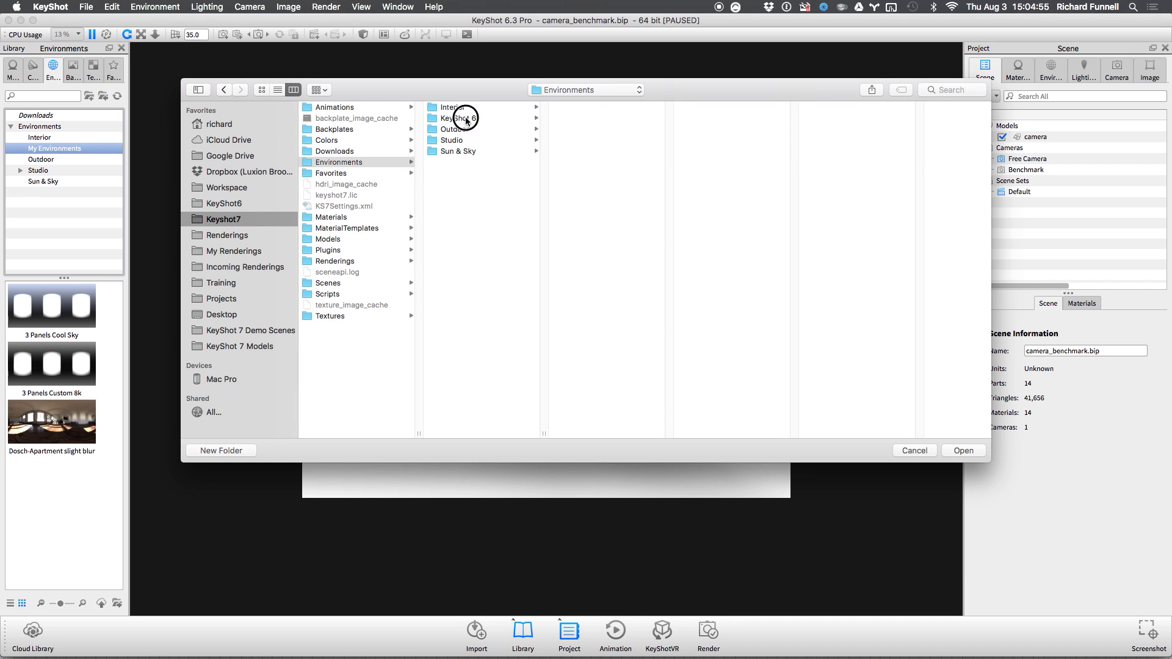
{"action": "left_click", "coordinate": [971, 452]}
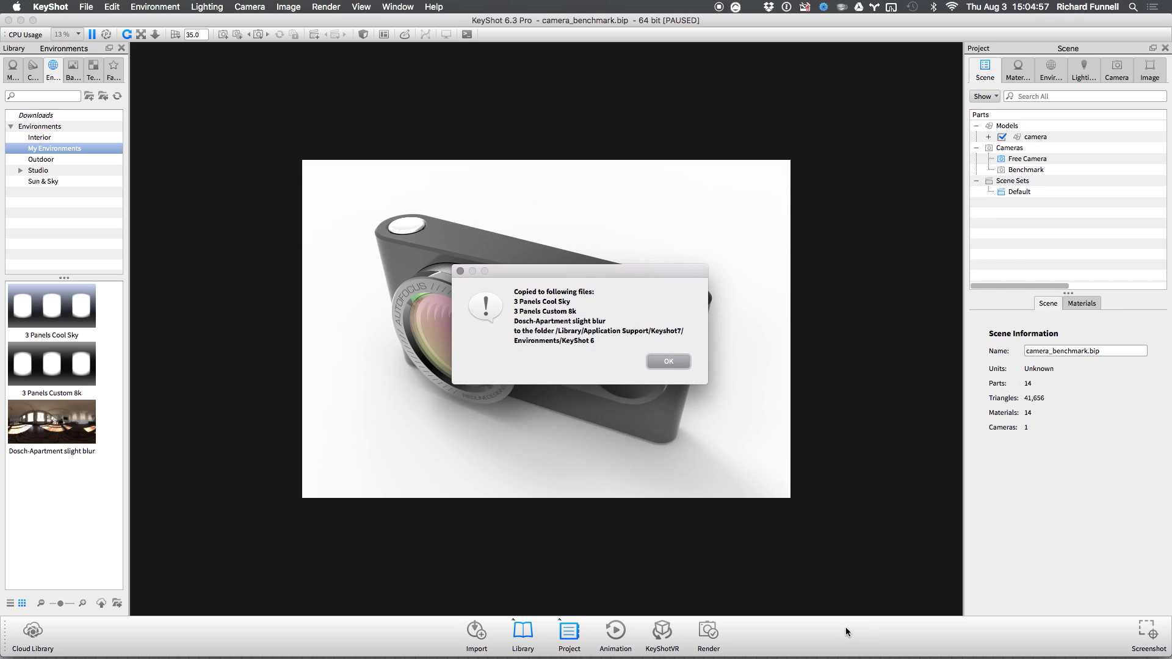
- Export the My Backplates items into Keyshot7's Backplates/KeyShot 6 folder
{"action": "left_click", "coordinate": [669, 361]}
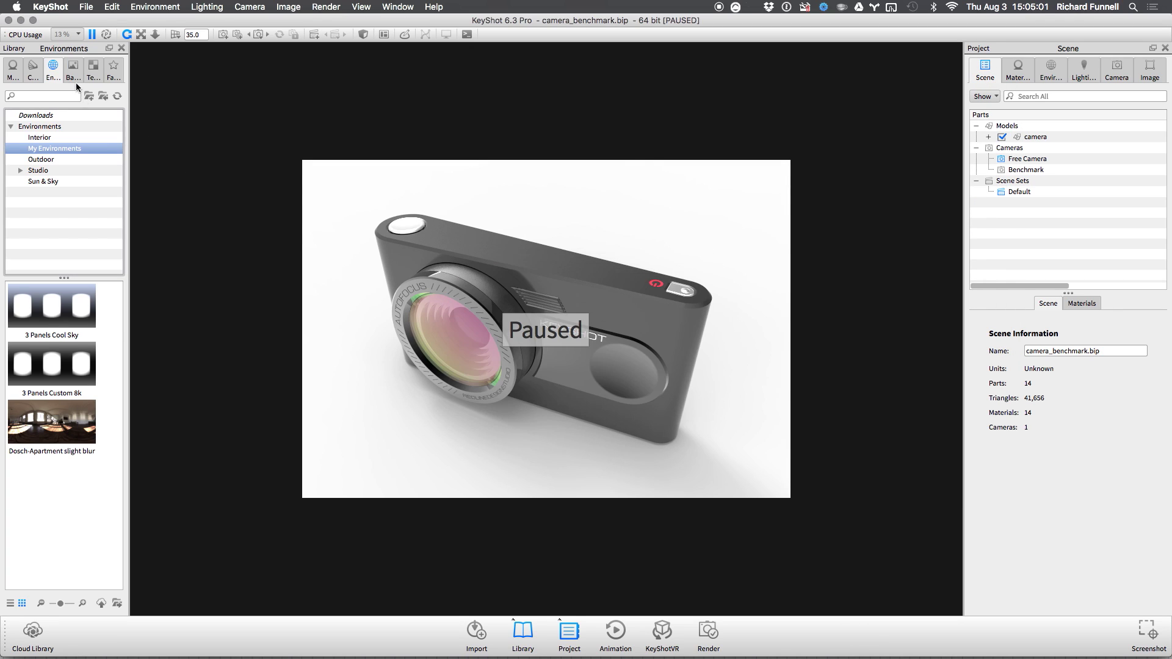
{"action": "left_click", "coordinate": [73, 72]}
{"action": "left_click", "coordinate": [60, 148]}
{"action": "right_click", "coordinate": [60, 148]}
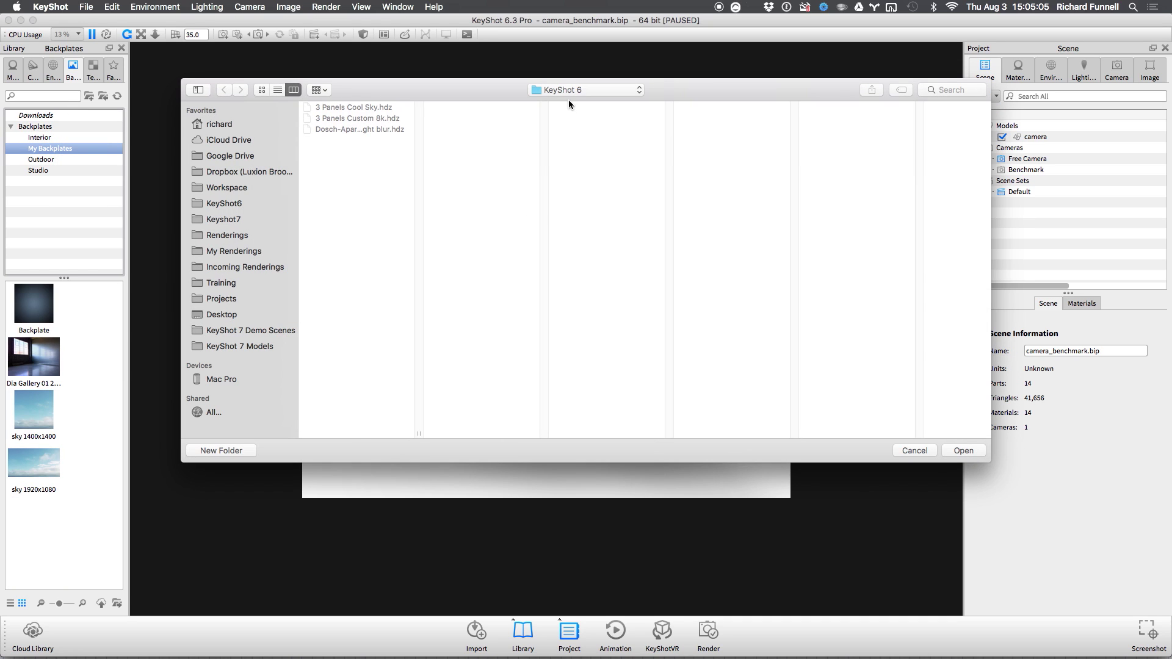
{"action": "left_click", "coordinate": [558, 94]}
{"action": "left_click", "coordinate": [223, 220]}
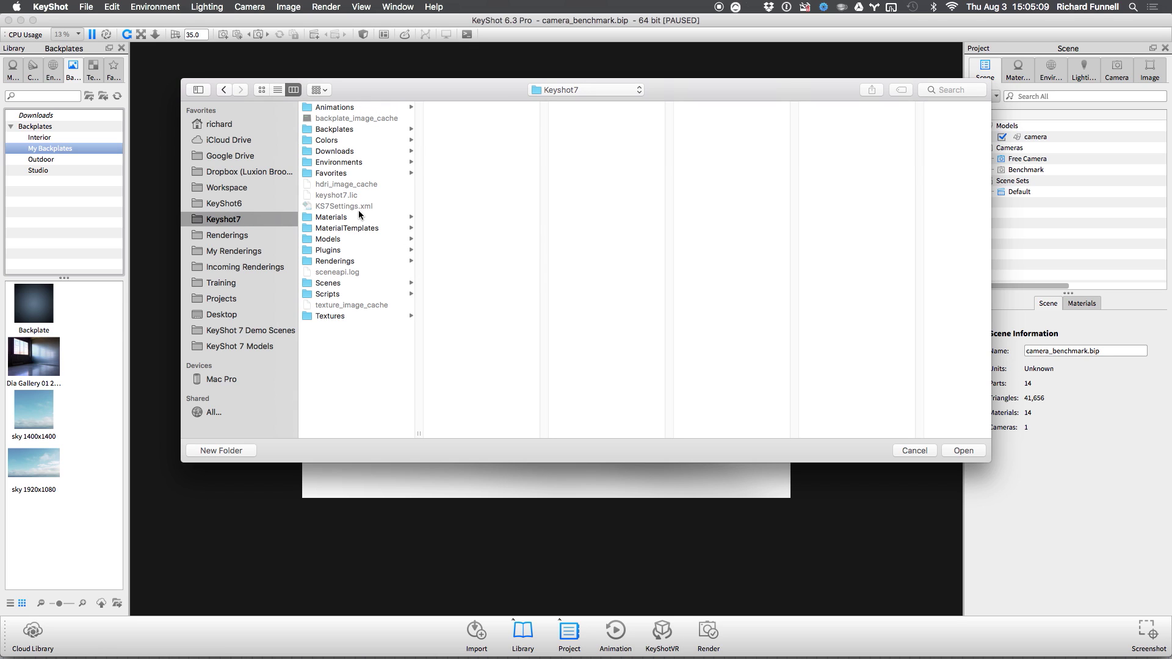
{"action": "left_click", "coordinate": [353, 130]}
{"action": "left_click", "coordinate": [475, 119]}
{"action": "left_click", "coordinate": [964, 451]}
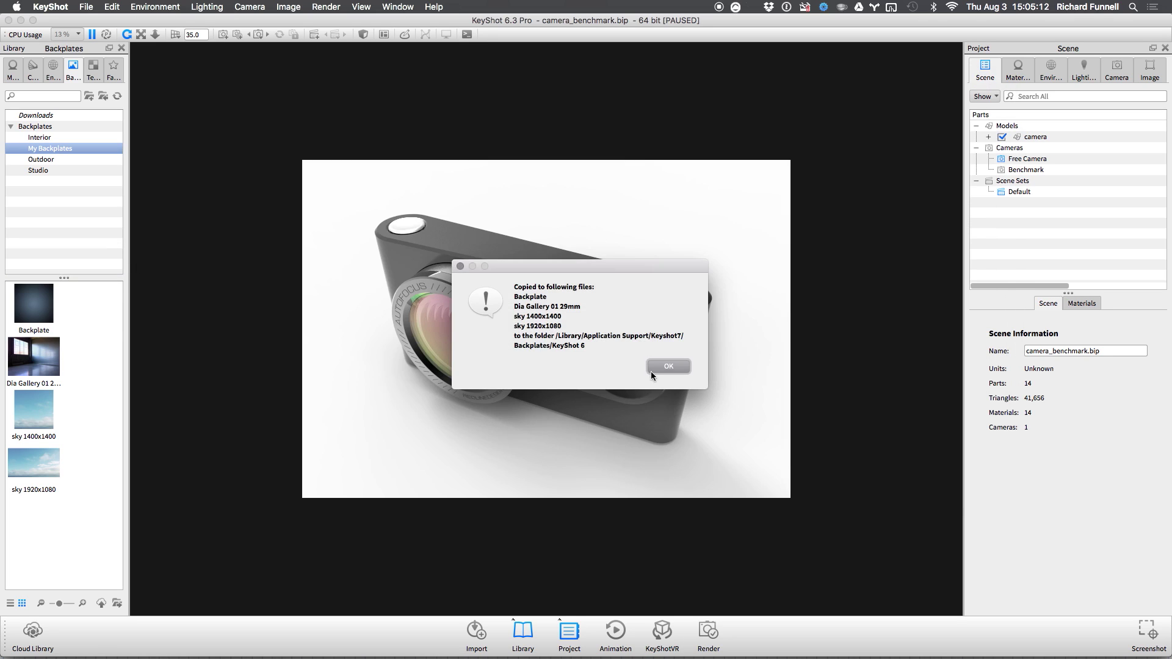
{"action": "left_click", "coordinate": [670, 362]}
- Export the My Textures items into Keyshot7's Textures/KeyShot 6 folder
{"action": "left_click", "coordinate": [93, 69]}
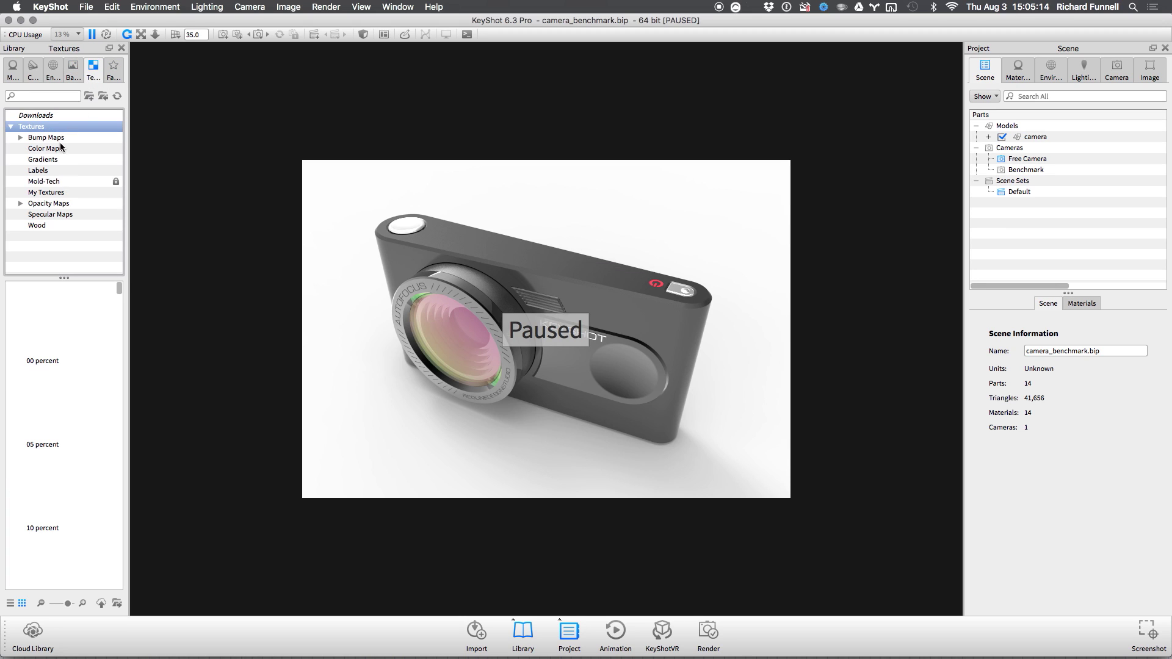
{"action": "left_click", "coordinate": [68, 192]}
{"action": "right_click", "coordinate": [78, 195]}
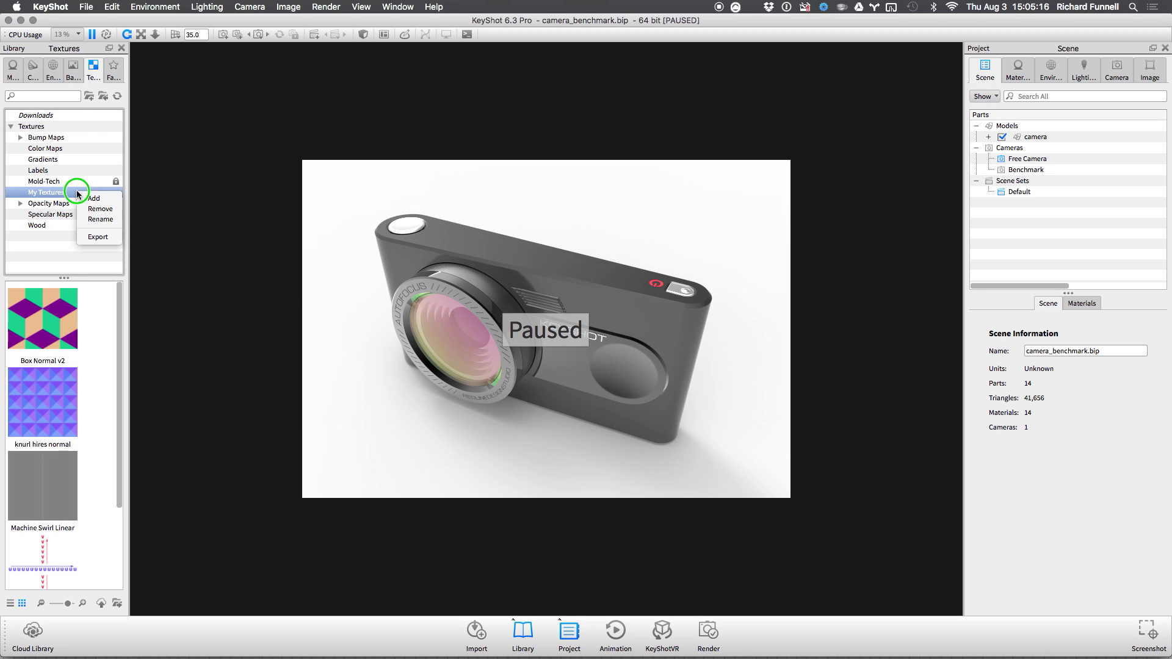
{"action": "left_click", "coordinate": [98, 237]}
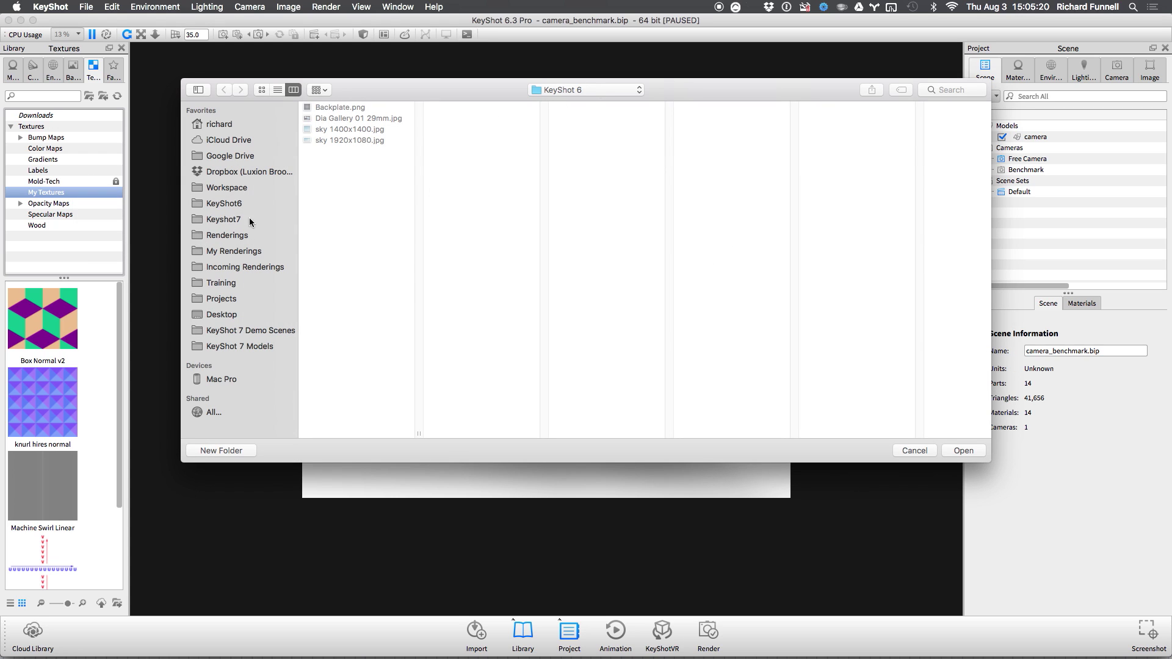
{"action": "left_click", "coordinate": [249, 219]}
{"action": "left_click", "coordinate": [349, 316]}
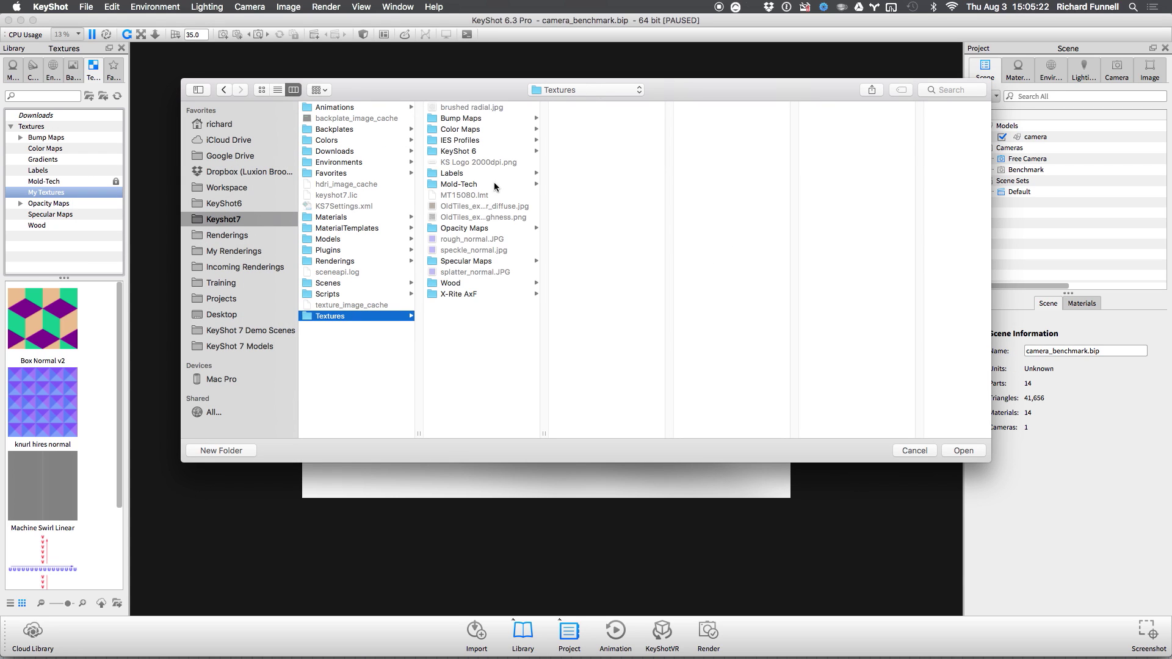
{"action": "left_click", "coordinate": [491, 151]}
{"action": "left_click", "coordinate": [957, 456]}
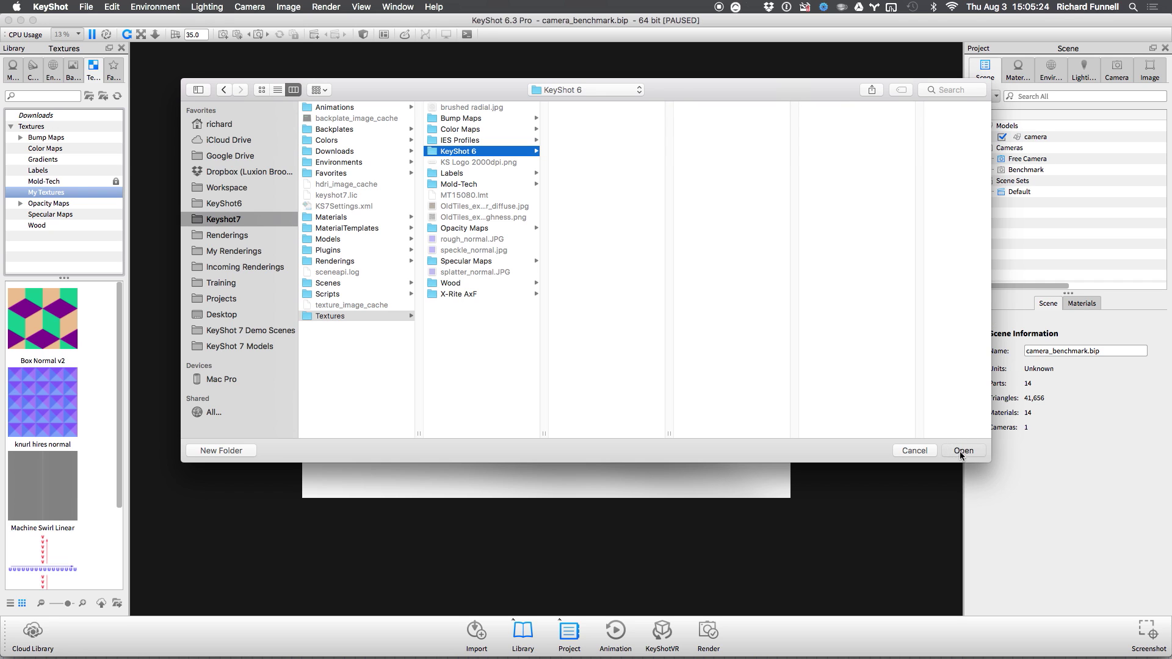
{"action": "left_click", "coordinate": [671, 373]}
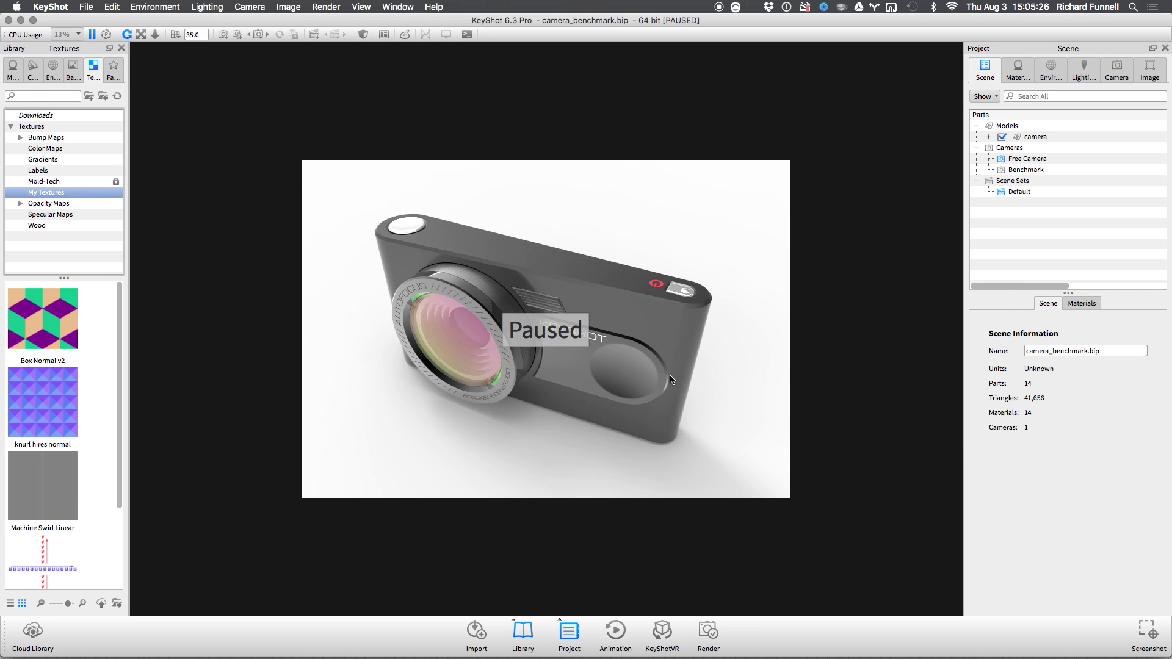
- Refresh KeyShot 7's Environments, Backplates and Textures libraries and confirm each shows a KeyShot 6 folder
{"action": "mouse_move", "coordinate": [230, 651]}
{"action": "left_click", "coordinate": [287, 634]}
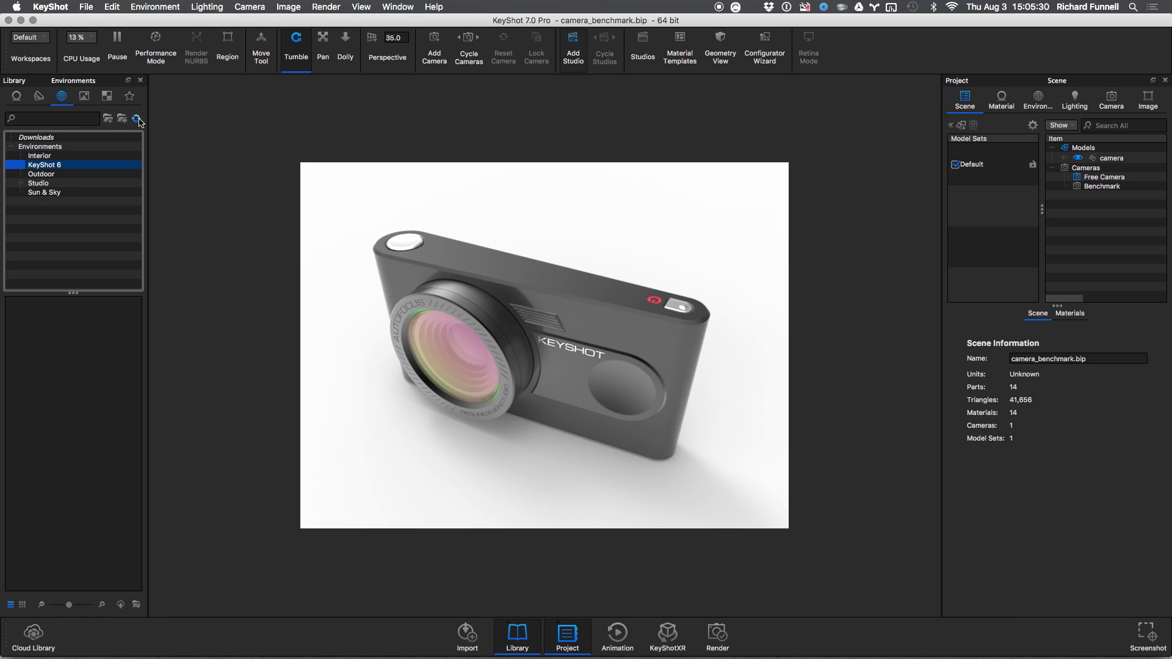
{"action": "left_click", "coordinate": [137, 119]}
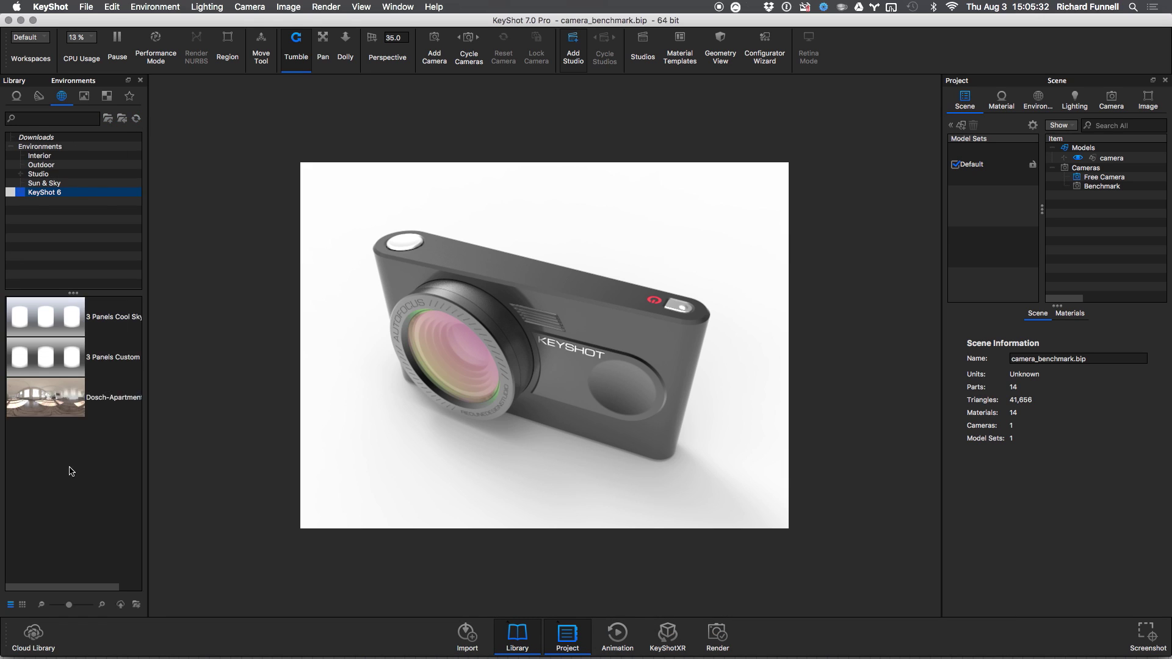
{"action": "left_click", "coordinate": [85, 96]}
{"action": "left_click", "coordinate": [136, 118]}
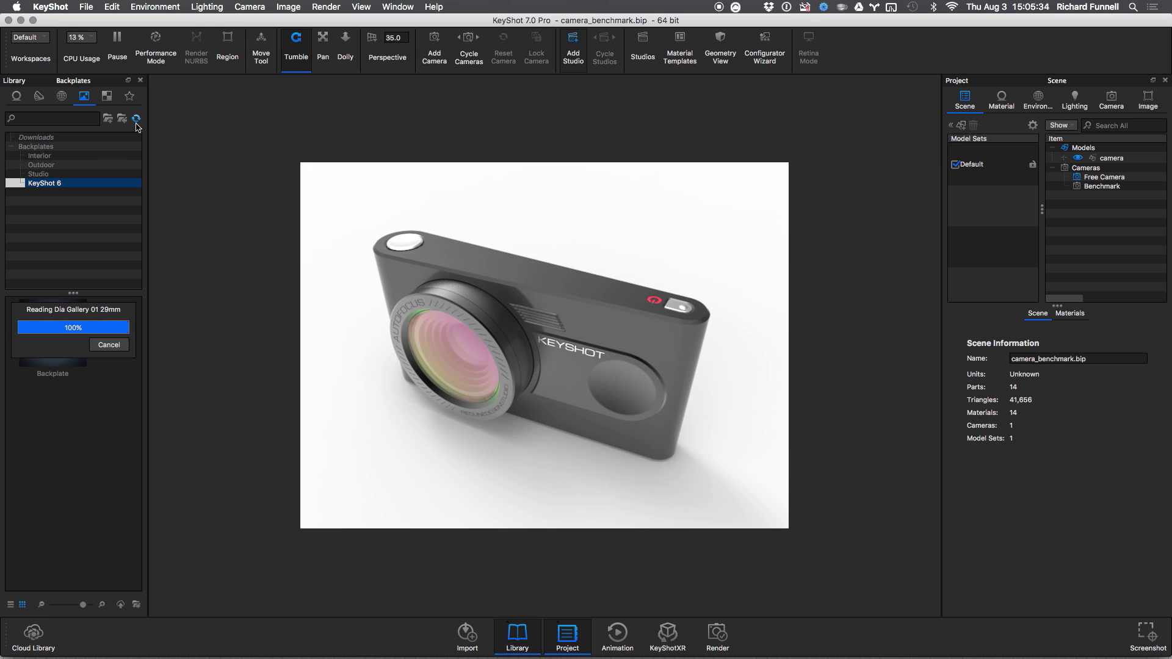
{"action": "left_click", "coordinate": [107, 97]}
{"action": "left_click", "coordinate": [136, 118]}
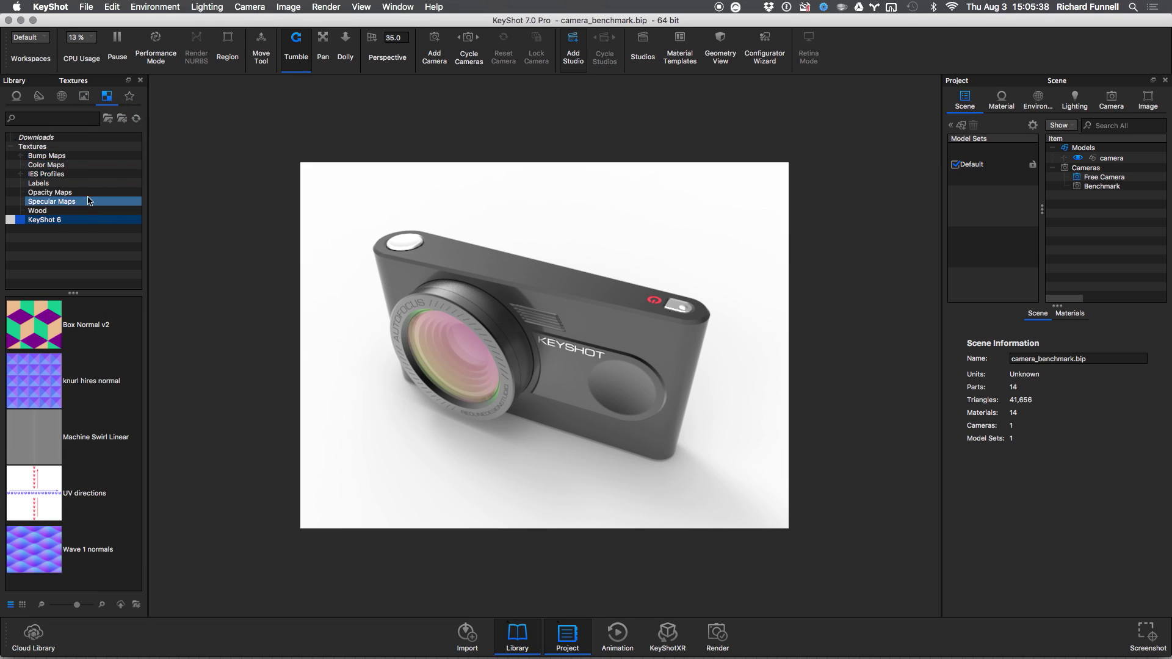
{"action": "left_click", "coordinate": [62, 97]}
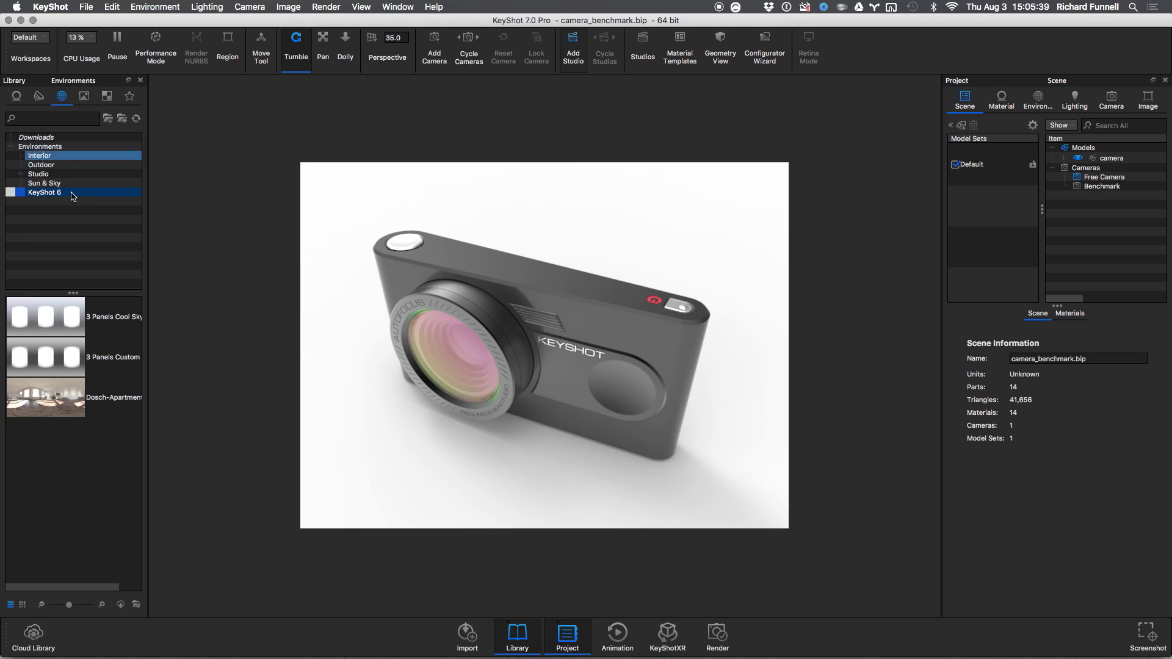
{"action": "left_click", "coordinate": [85, 96]}
{"action": "left_click", "coordinate": [107, 97]}
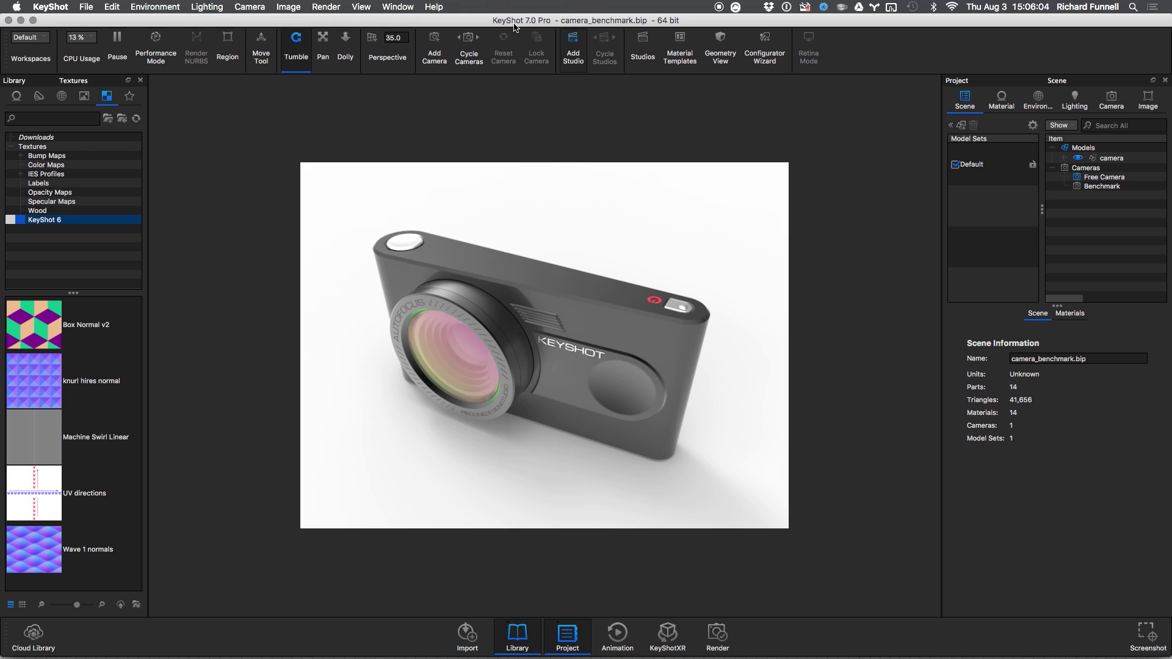
- Create an empty folder named 'KeyShot 6' in KeyShot 7's Materials library
{"action": "left_click", "coordinate": [15, 98]}
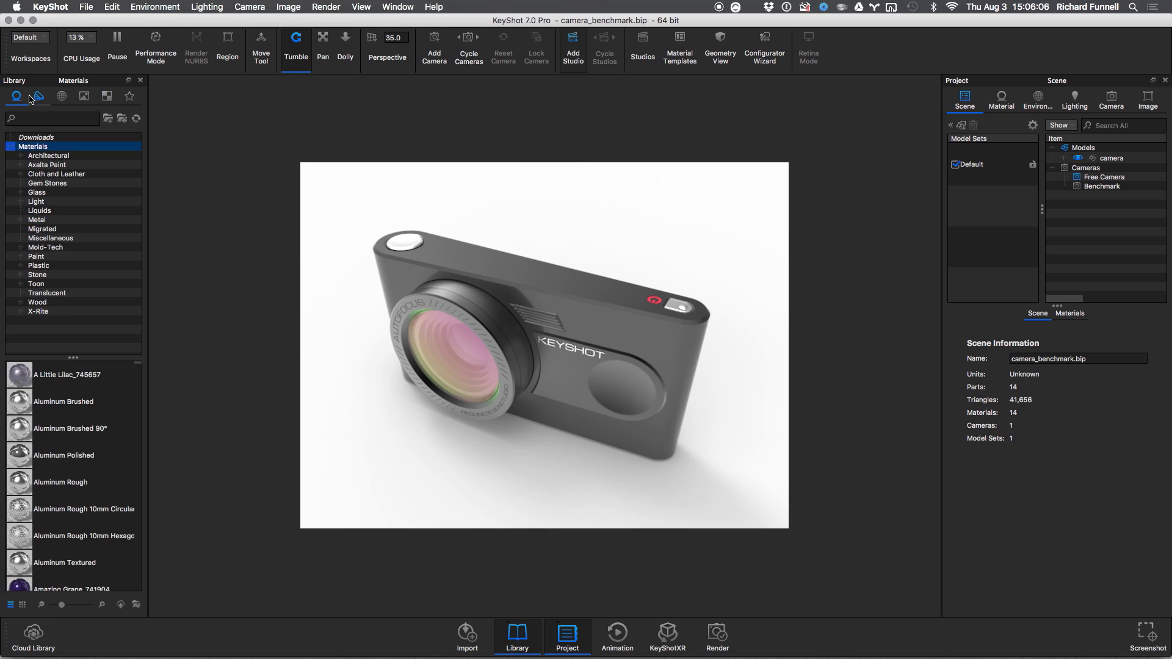
{"action": "left_click", "coordinate": [39, 97]}
{"action": "left_click", "coordinate": [16, 97]}
{"action": "left_click", "coordinate": [40, 98]}
{"action": "left_click", "coordinate": [17, 96]}
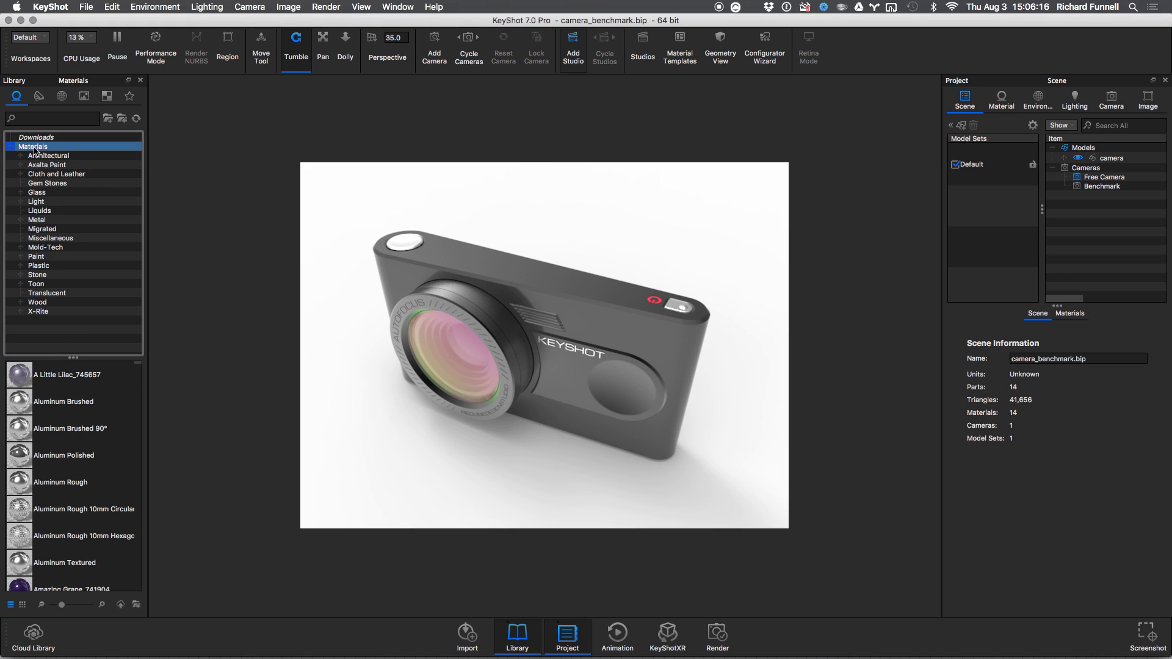
{"action": "left_click", "coordinate": [108, 120]}
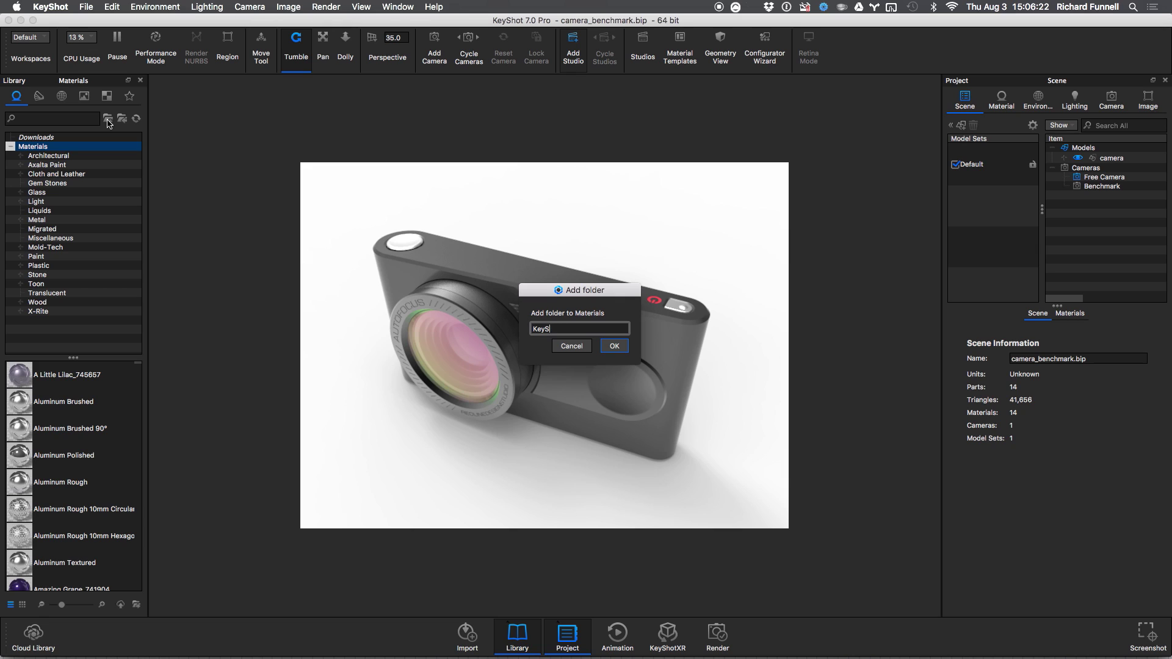
{"action": "type", "text": "KeyShot 6"}
{"action": "key", "text": "Return"}
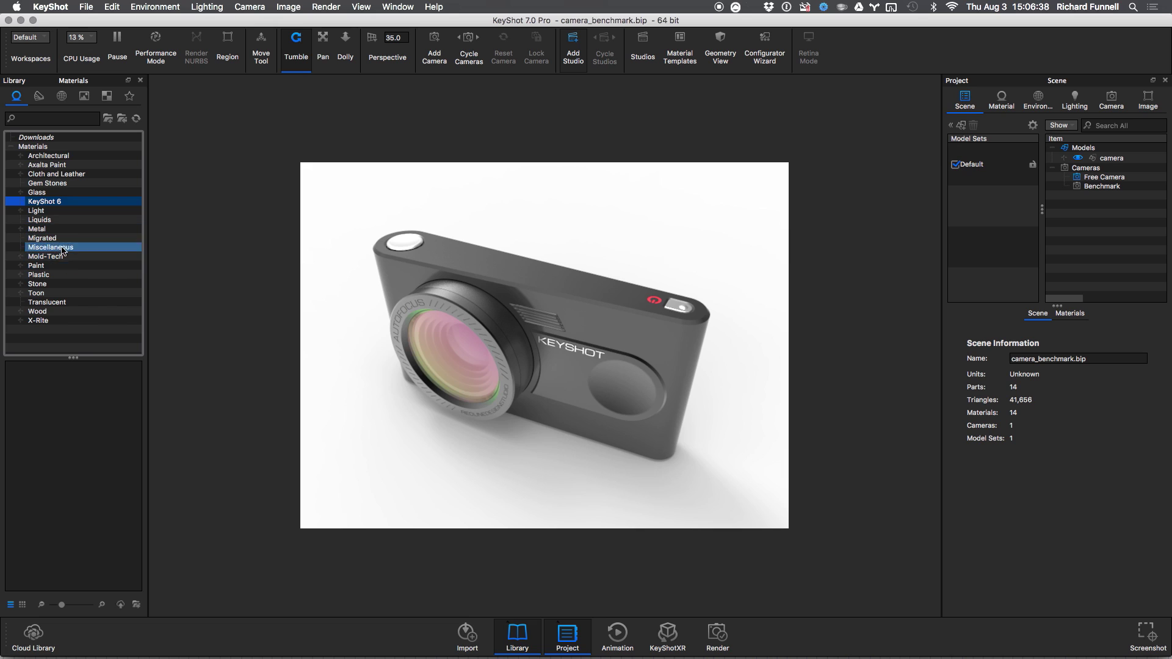
{"action": "left_click", "coordinate": [122, 118]}
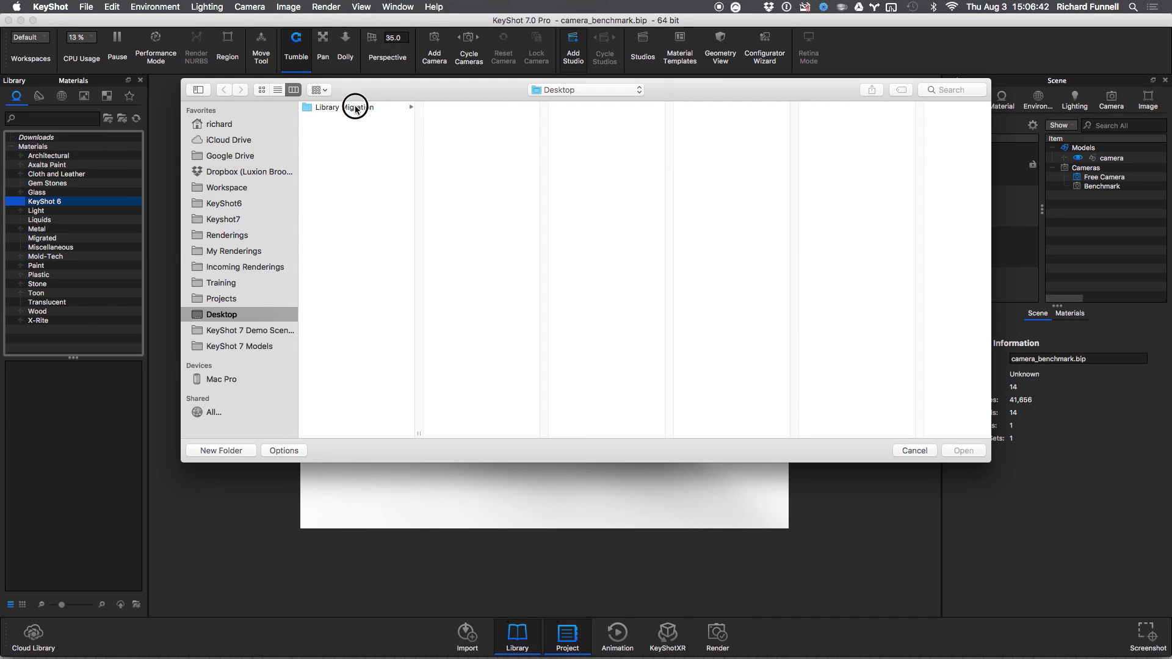
- Import the Interior Scene.kmp package from the Library Migration folder
{"action": "left_click", "coordinate": [355, 108]}
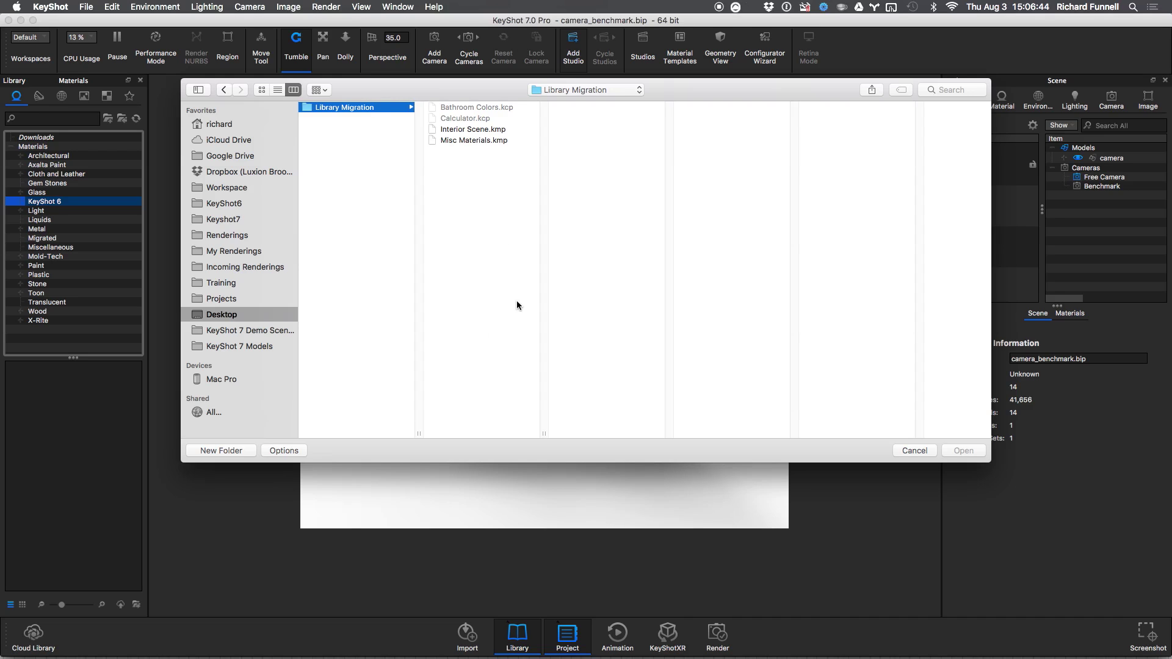
{"action": "left_click", "coordinate": [479, 130]}
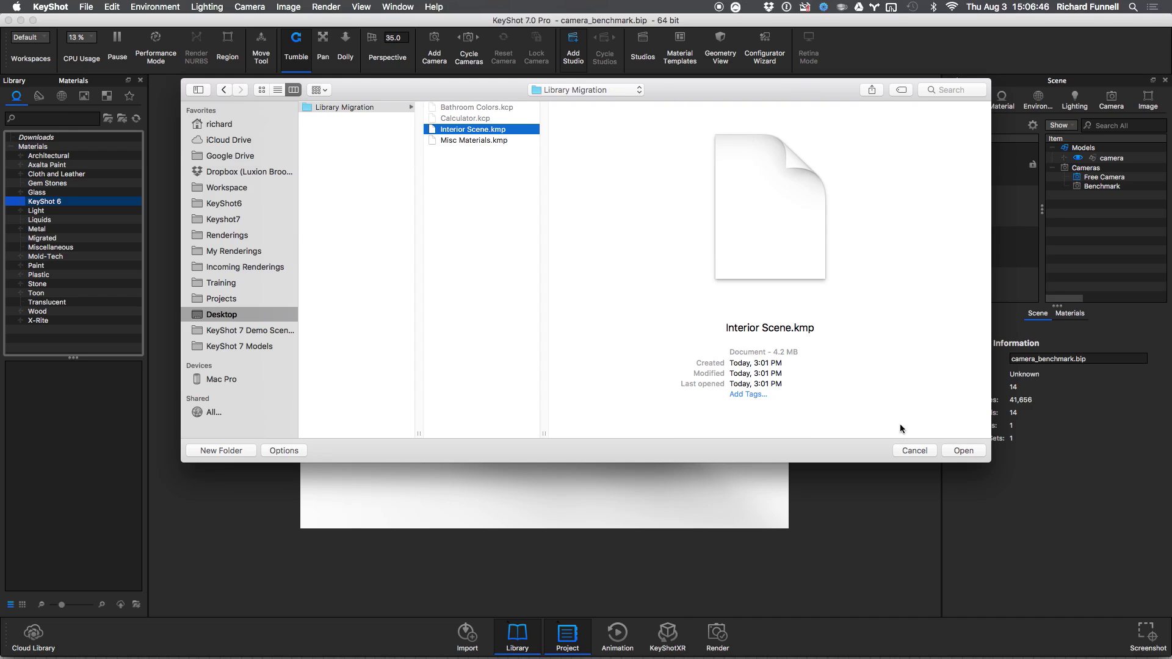
{"action": "left_click", "coordinate": [968, 450]}
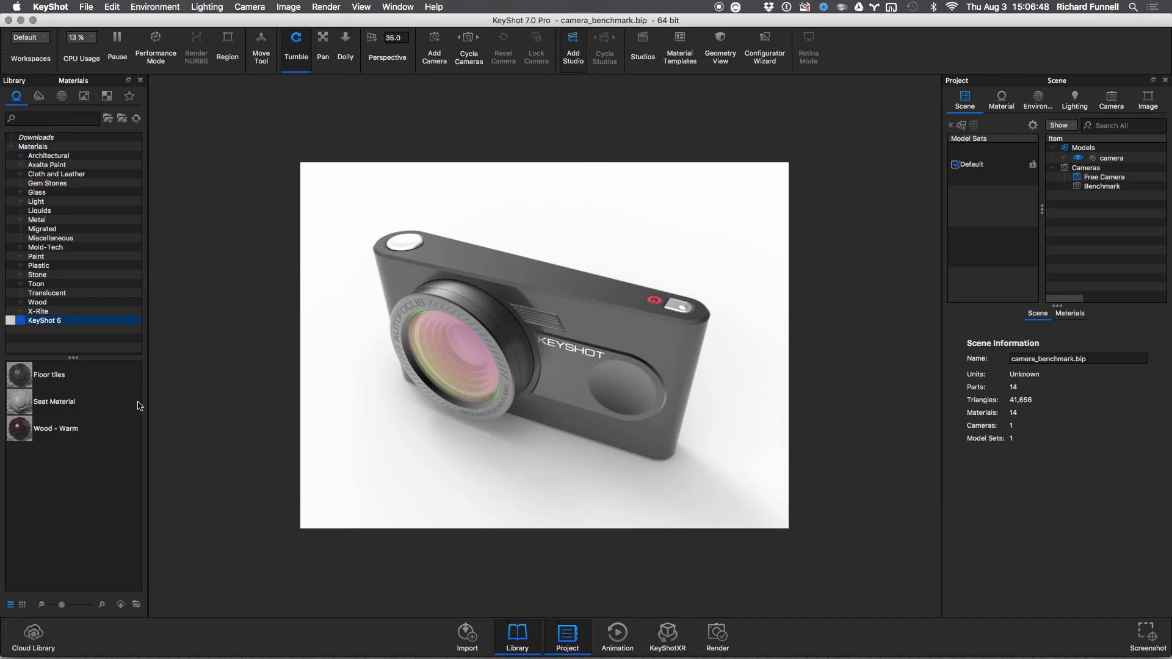
- With KeyShot 6 as the destination, import the Misc Materials.kmp package from Library Migration
{"action": "left_click", "coordinate": [21, 320]}
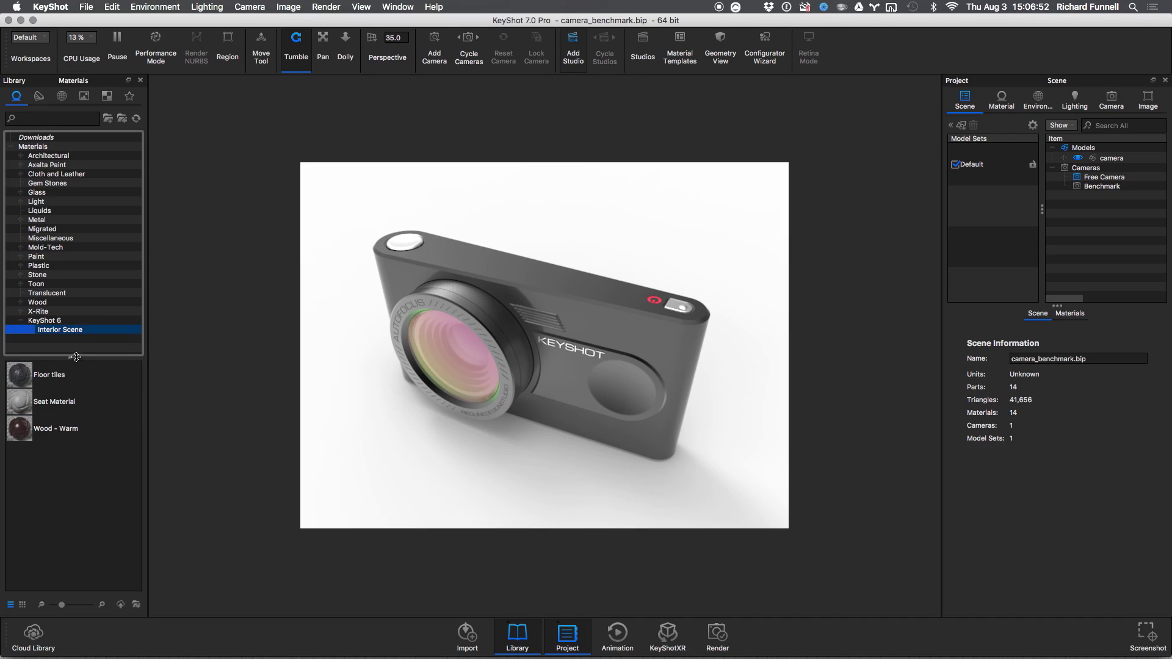
{"action": "left_click", "coordinate": [51, 323]}
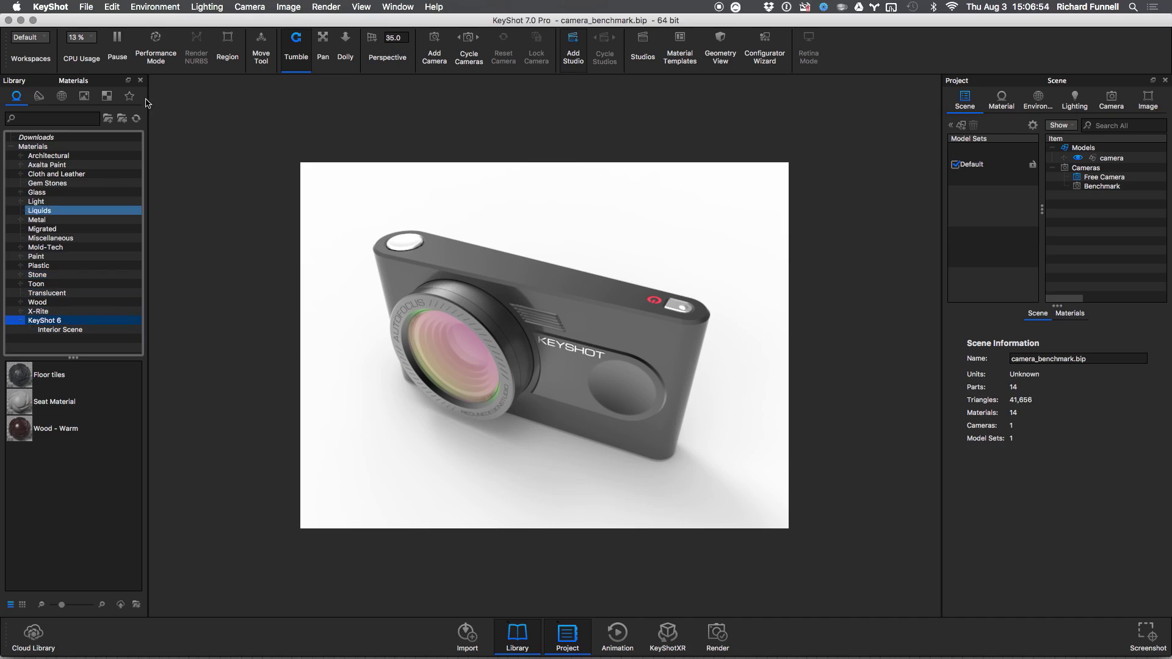
{"action": "key", "text": "super+o"}
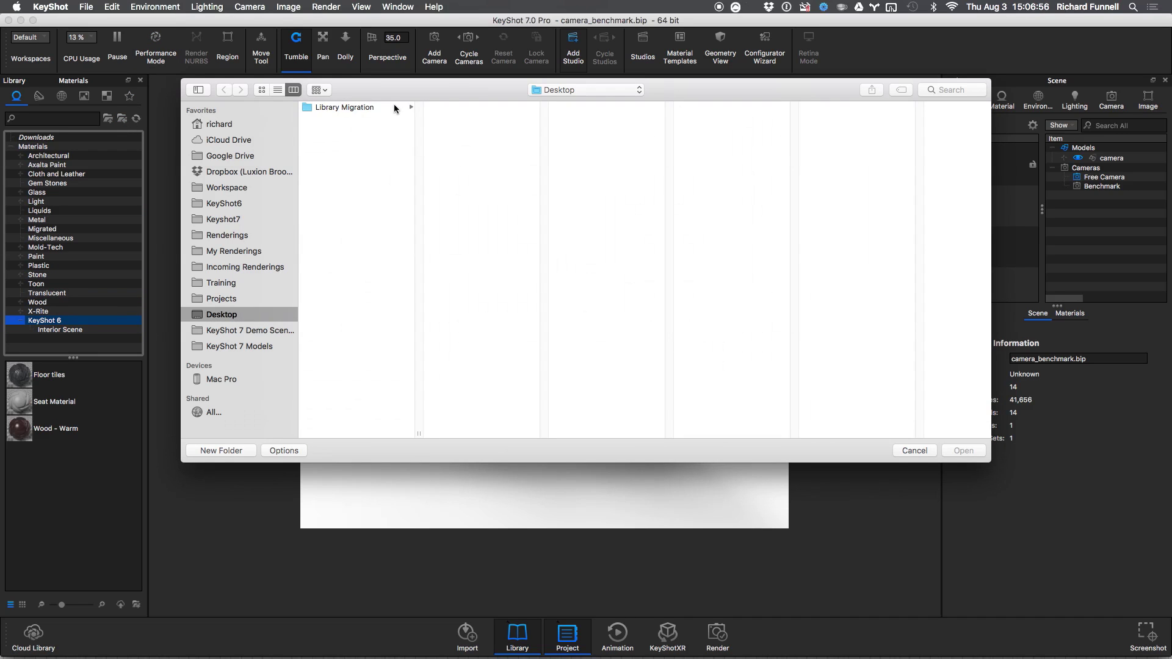
{"action": "left_click", "coordinate": [395, 107]}
{"action": "left_click", "coordinate": [489, 140]}
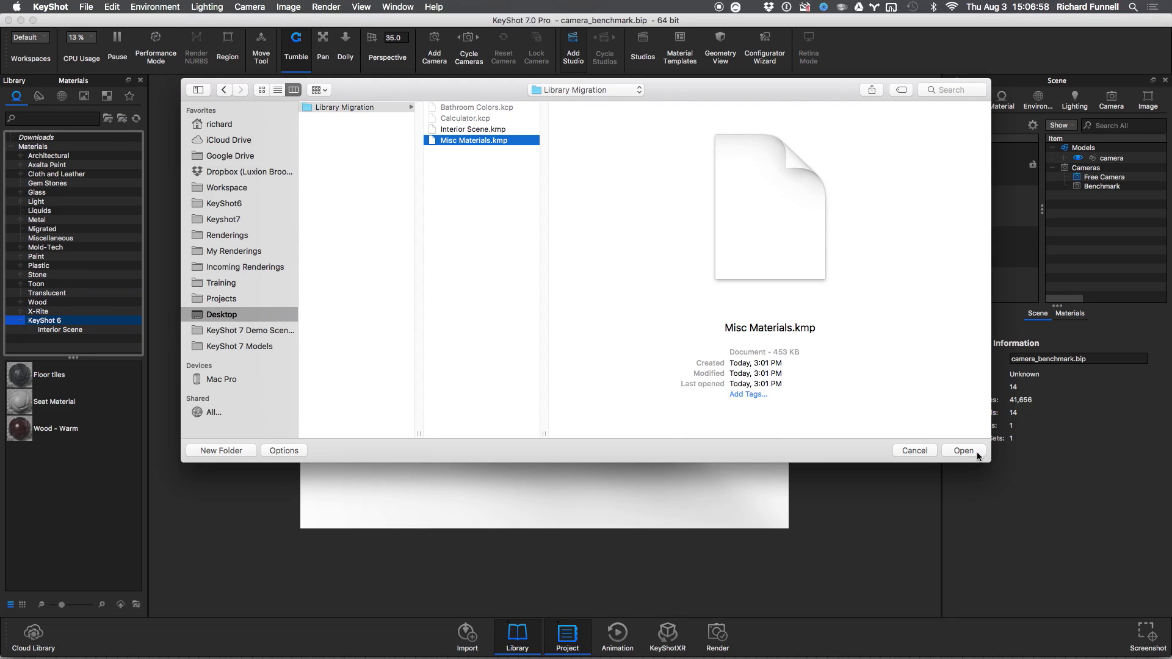
{"action": "left_click", "coordinate": [976, 454]}
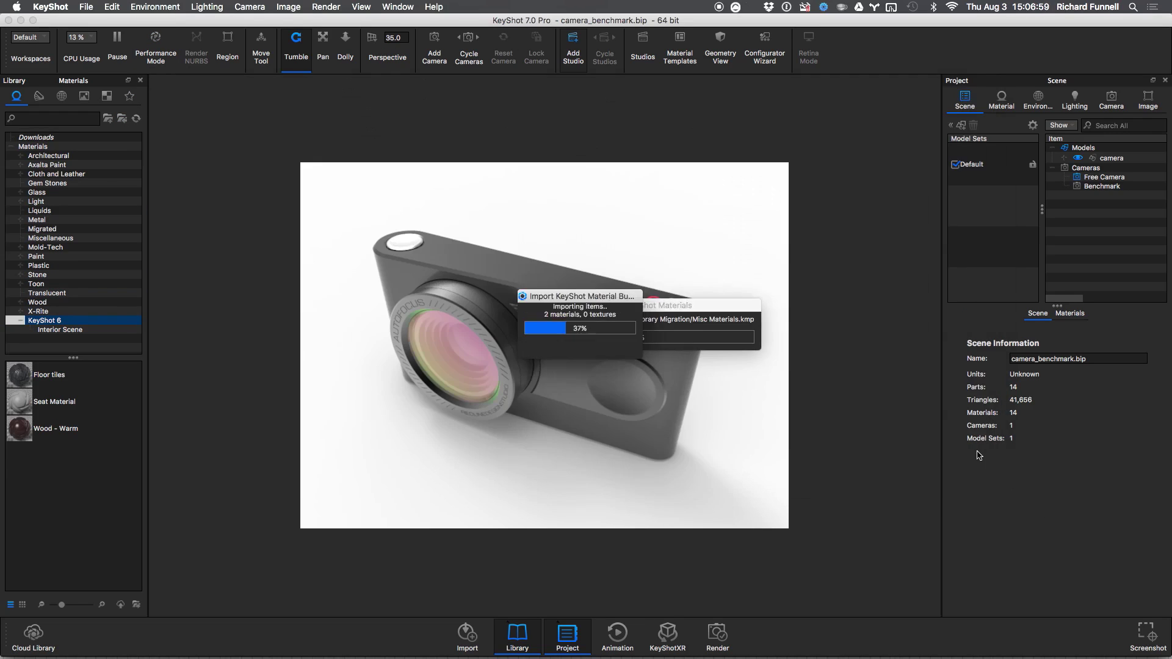
- Compare the three Interior Scene materials with the seven Misc Materials, then show the Colors library
{"action": "left_click", "coordinate": [36, 329]}
{"action": "left_click", "coordinate": [60, 339]}
{"action": "left_click", "coordinate": [60, 330]}
{"action": "left_click", "coordinate": [60, 337]}
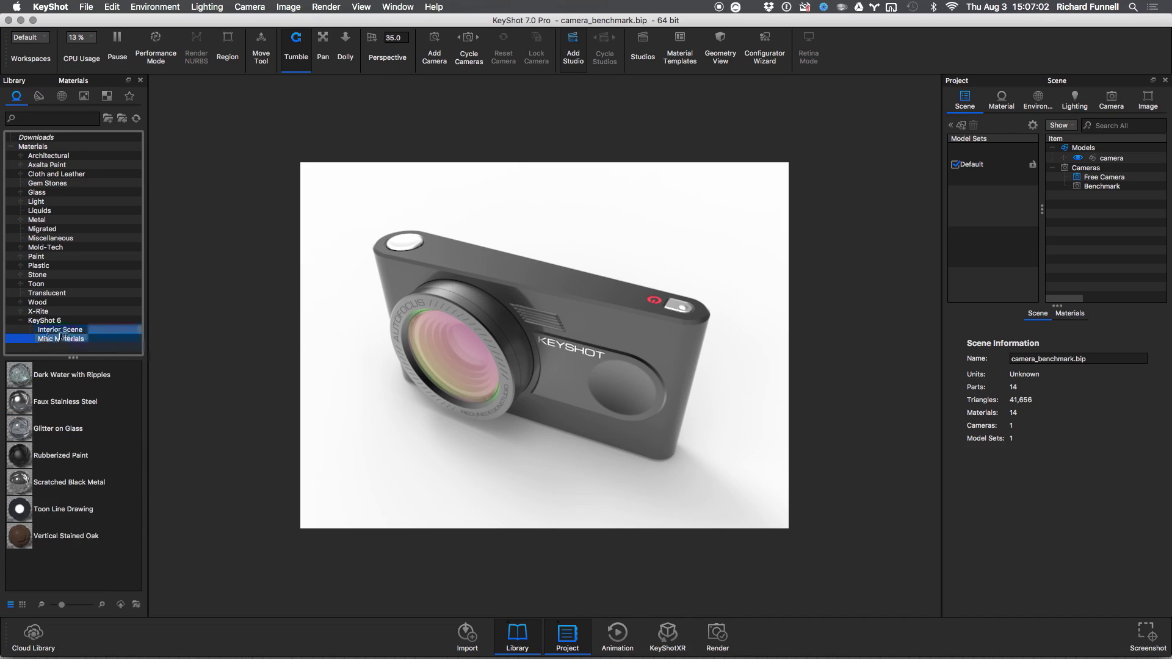
{"action": "left_click", "coordinate": [60, 330]}
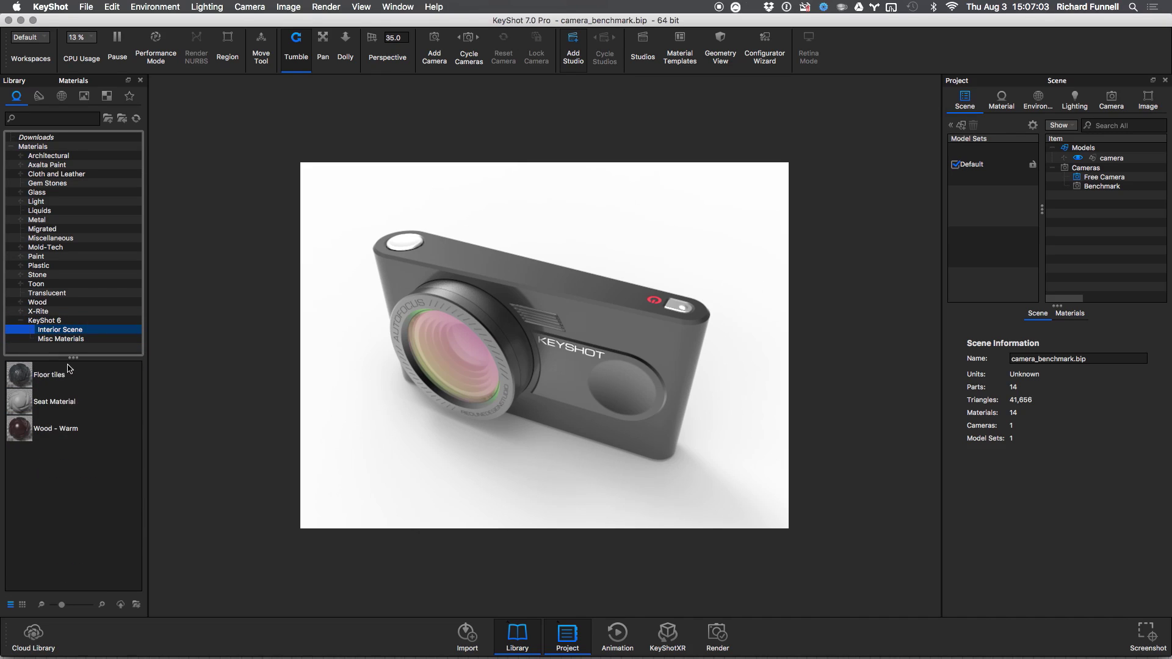
{"action": "left_click", "coordinate": [38, 97]}
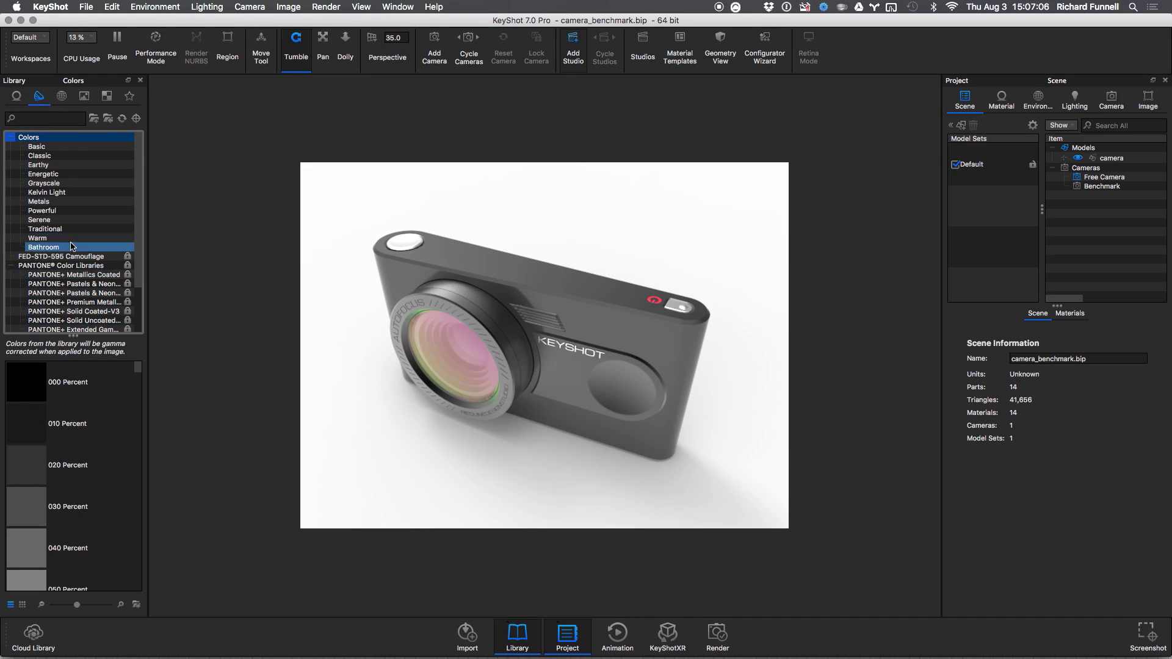
- Create a new color group named Interior Colors under the top-level Colors folder
{"action": "left_click", "coordinate": [71, 246]}
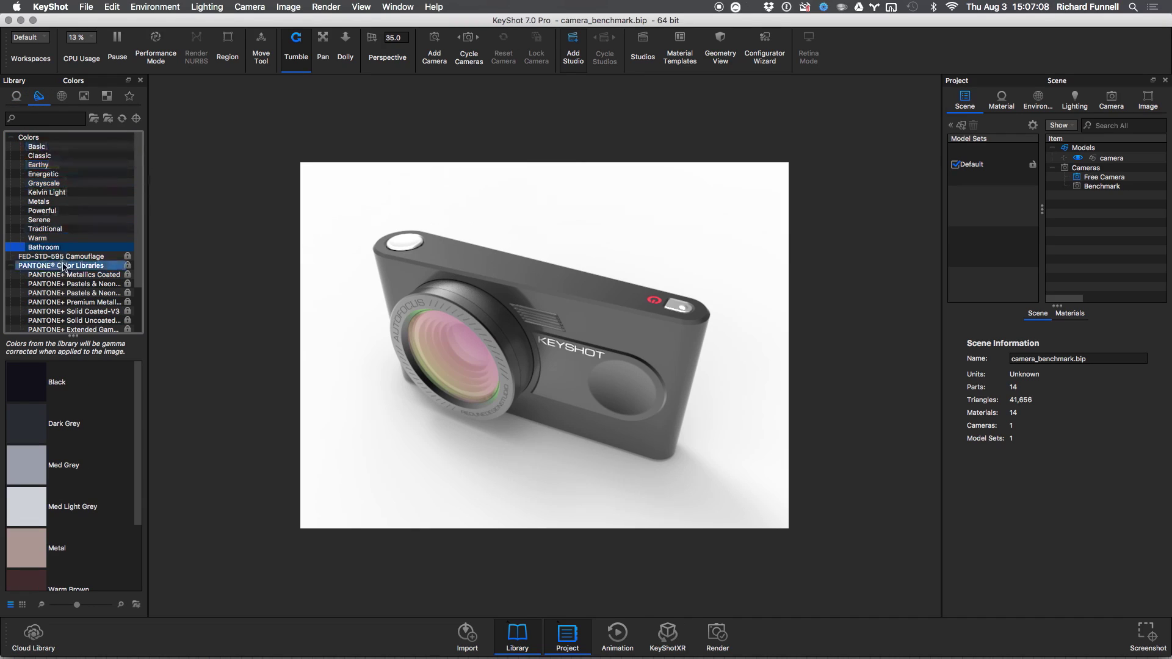
{"action": "left_click", "coordinate": [18, 97]}
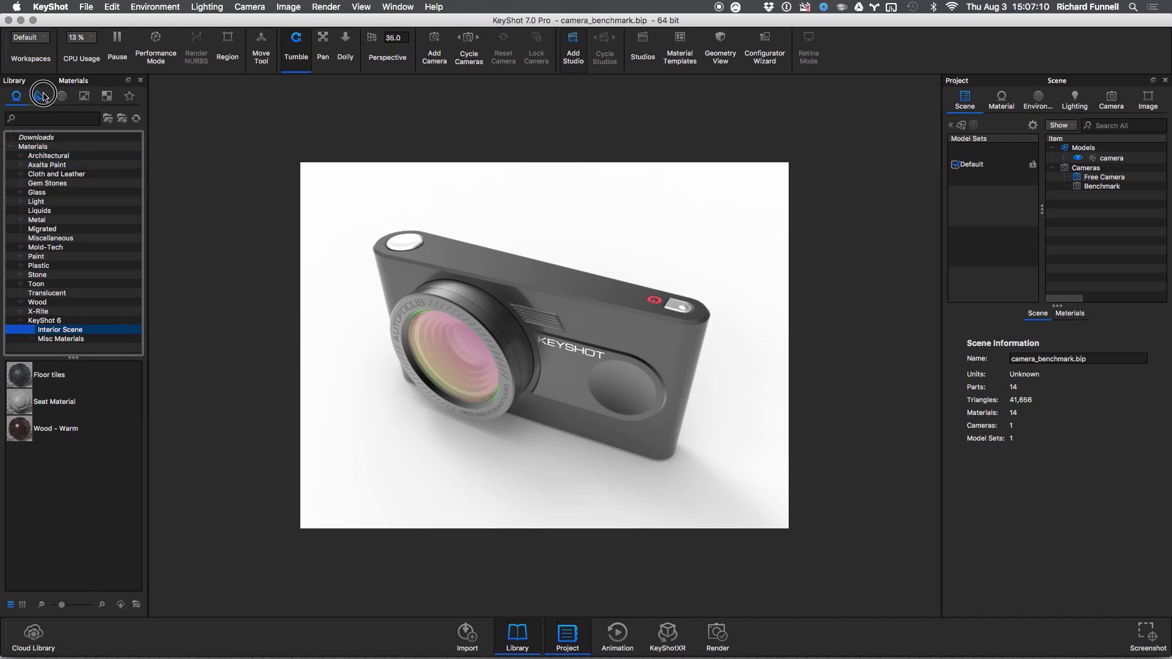
{"action": "left_click", "coordinate": [39, 96]}
{"action": "left_click", "coordinate": [29, 137]}
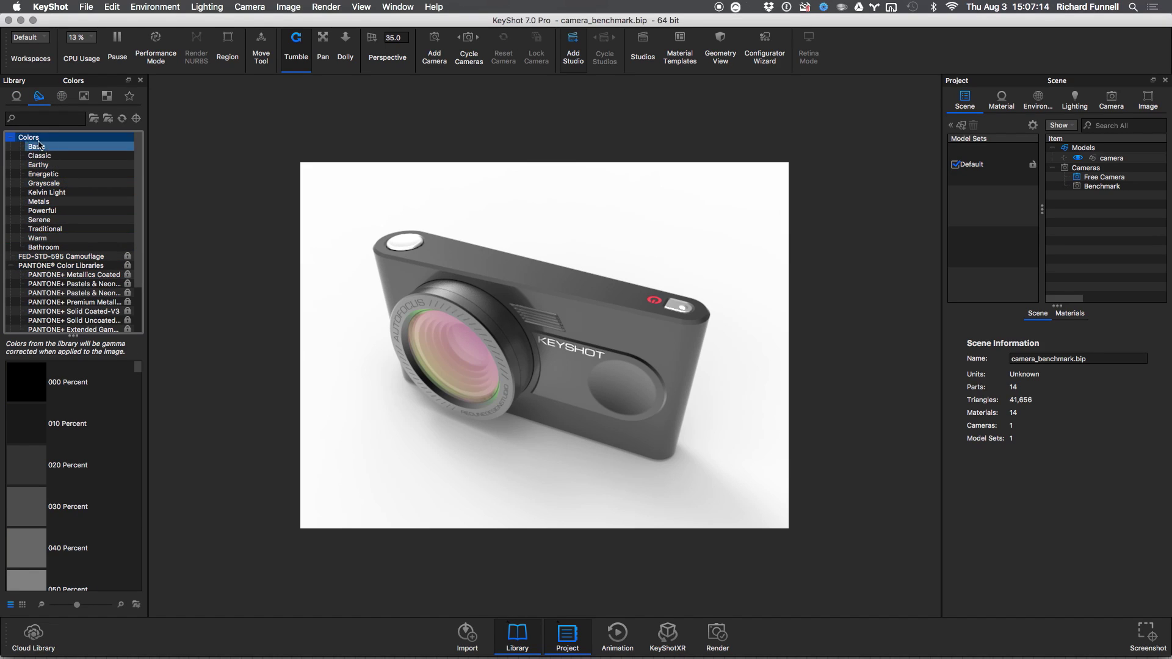
{"action": "left_click", "coordinate": [92, 120]}
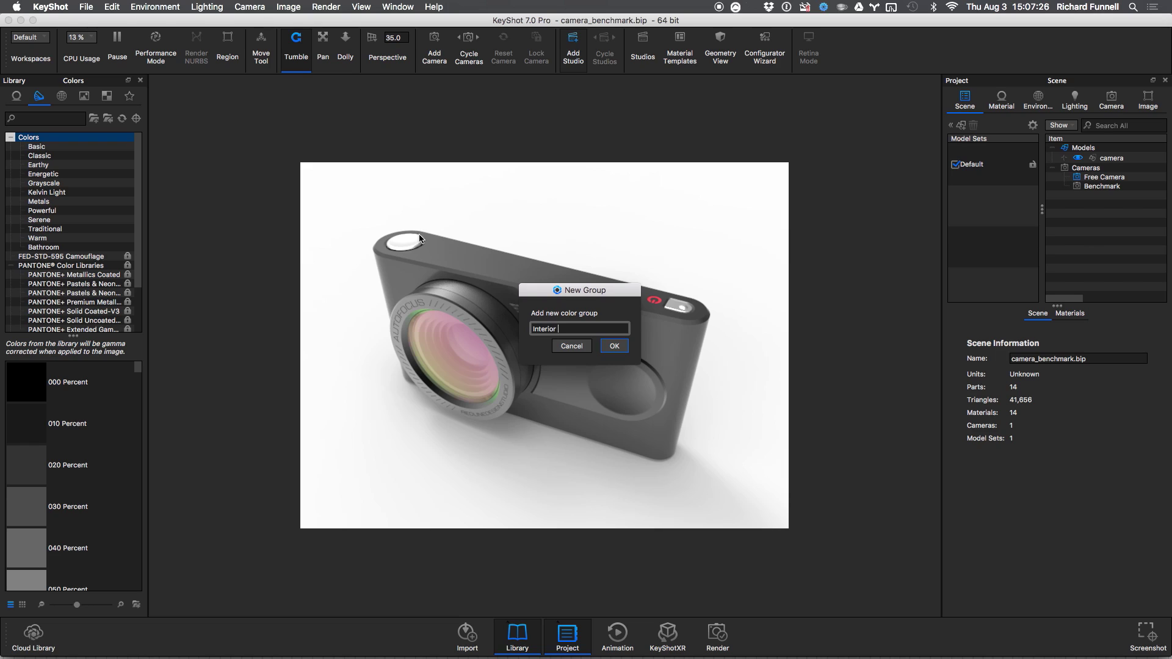
{"action": "type", "text": "ors"}
{"action": "key", "text": "Return"}
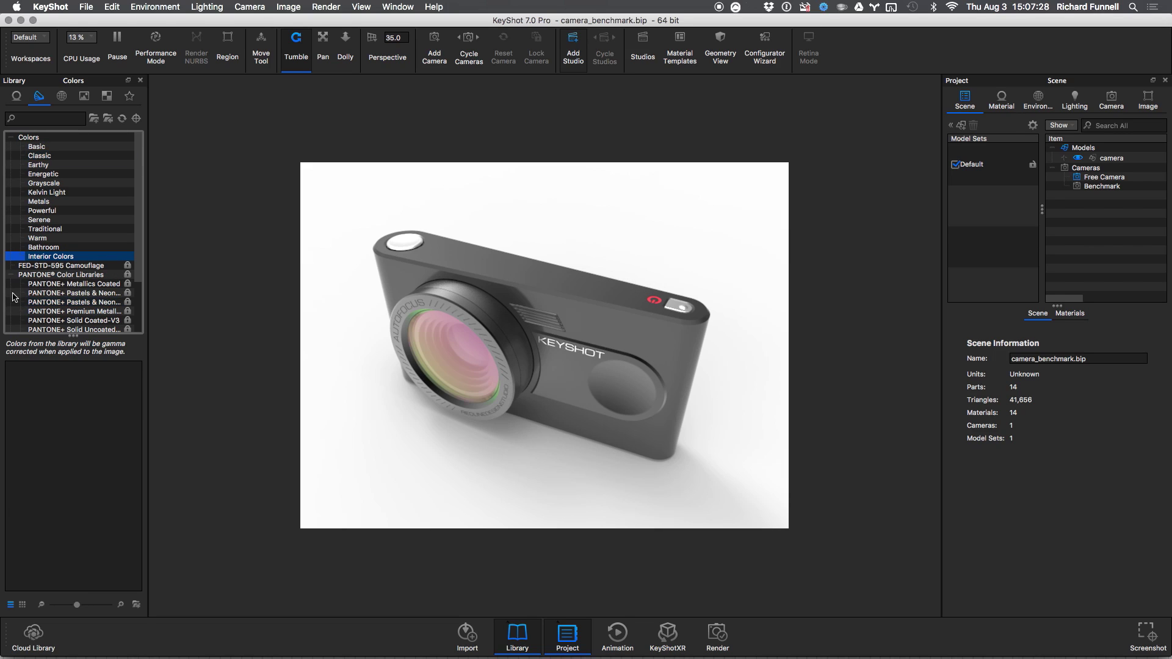
- Import the Bathroom Colors.kcp palette from Library Migration into the Interior Colors group
{"action": "left_click", "coordinate": [107, 121]}
{"action": "left_click", "coordinate": [370, 107]}
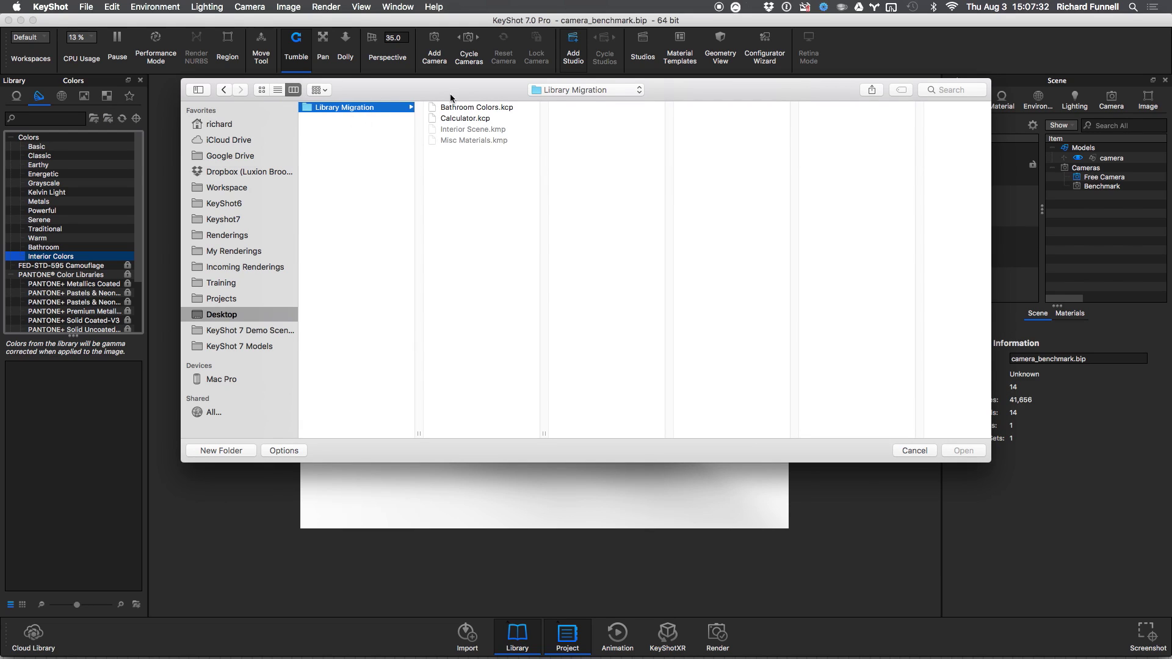
{"action": "left_click", "coordinate": [486, 106]}
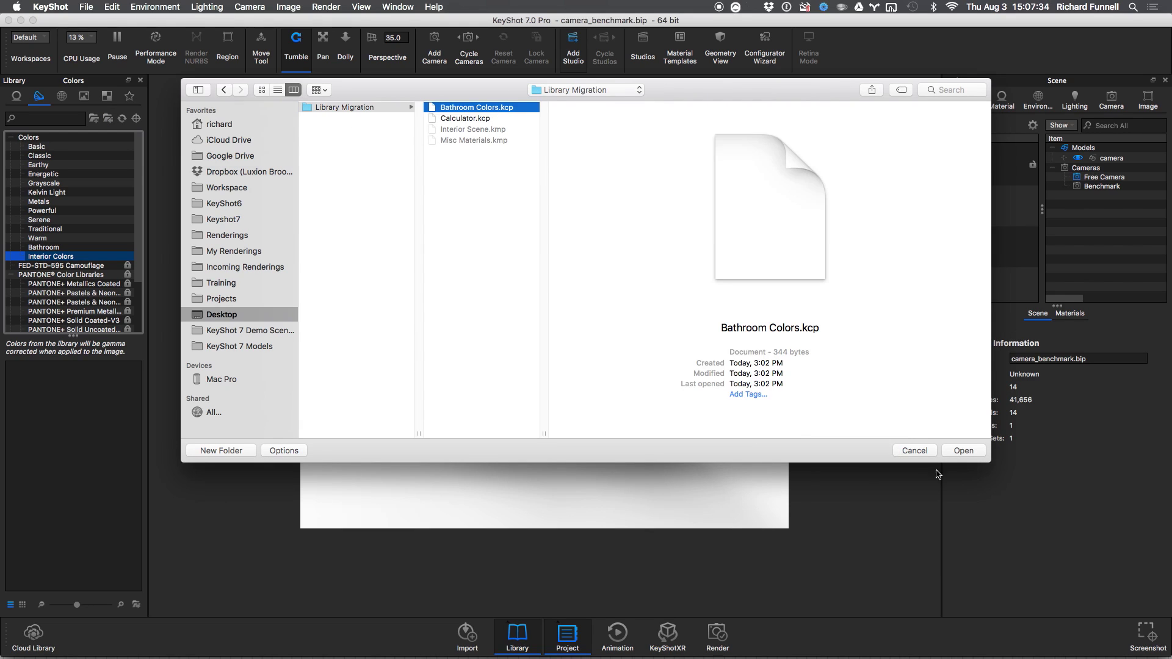
{"action": "left_click", "coordinate": [974, 453]}
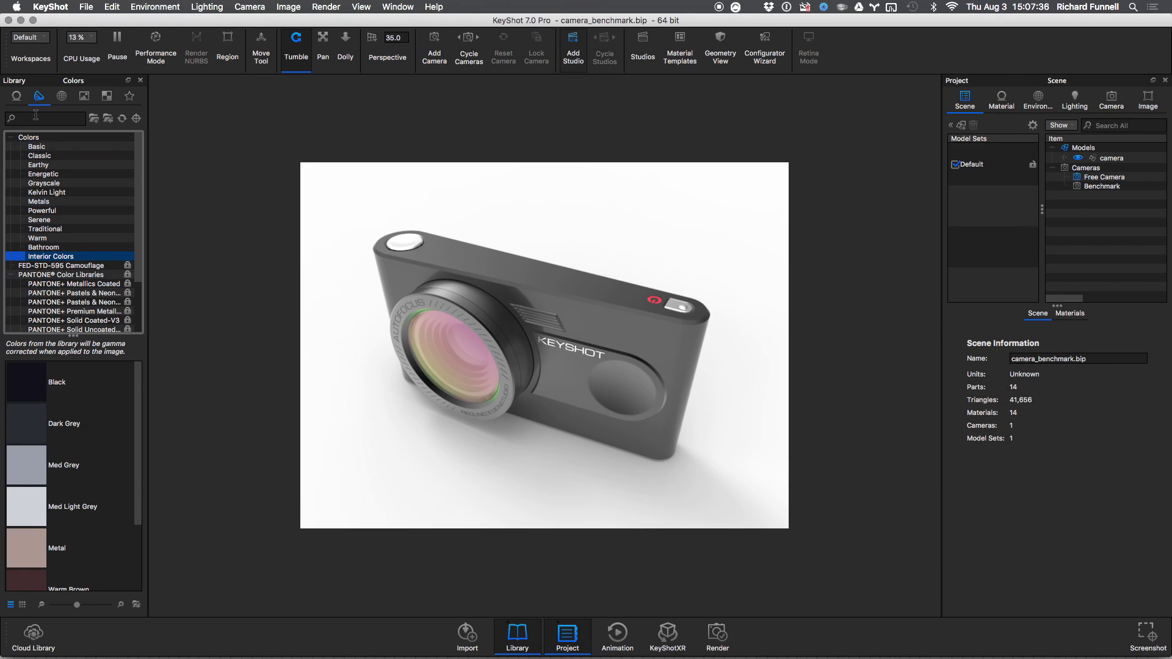
{"action": "left_click", "coordinate": [39, 140]}
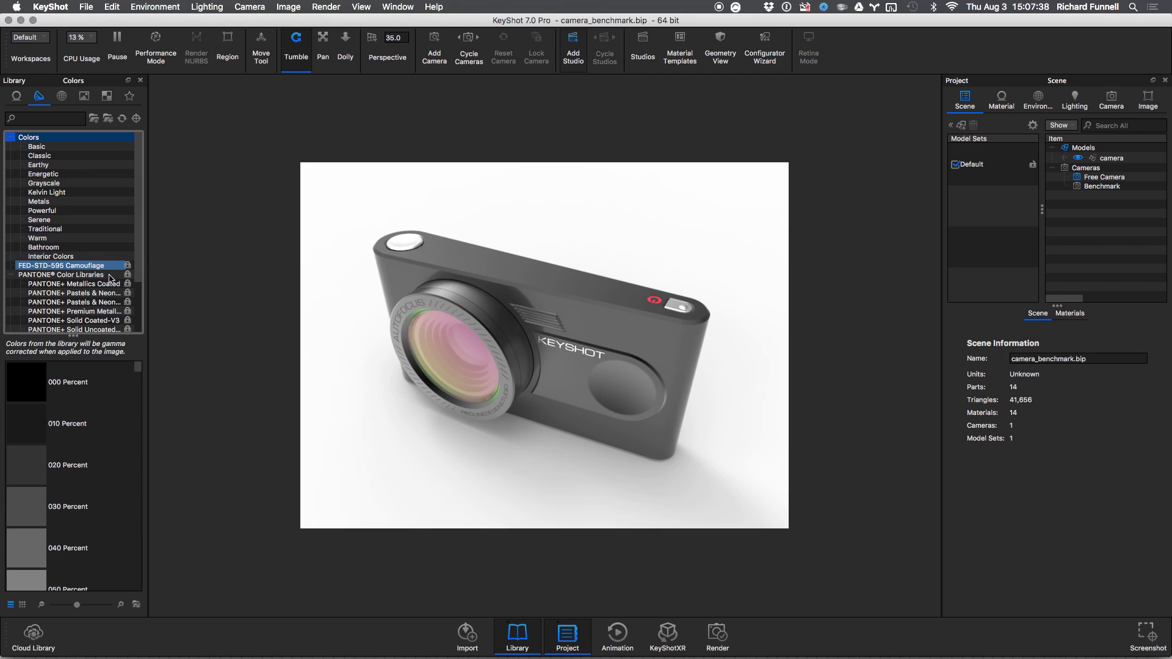
- Create a new color group named Calculator and select it
{"action": "left_click", "coordinate": [94, 118]}
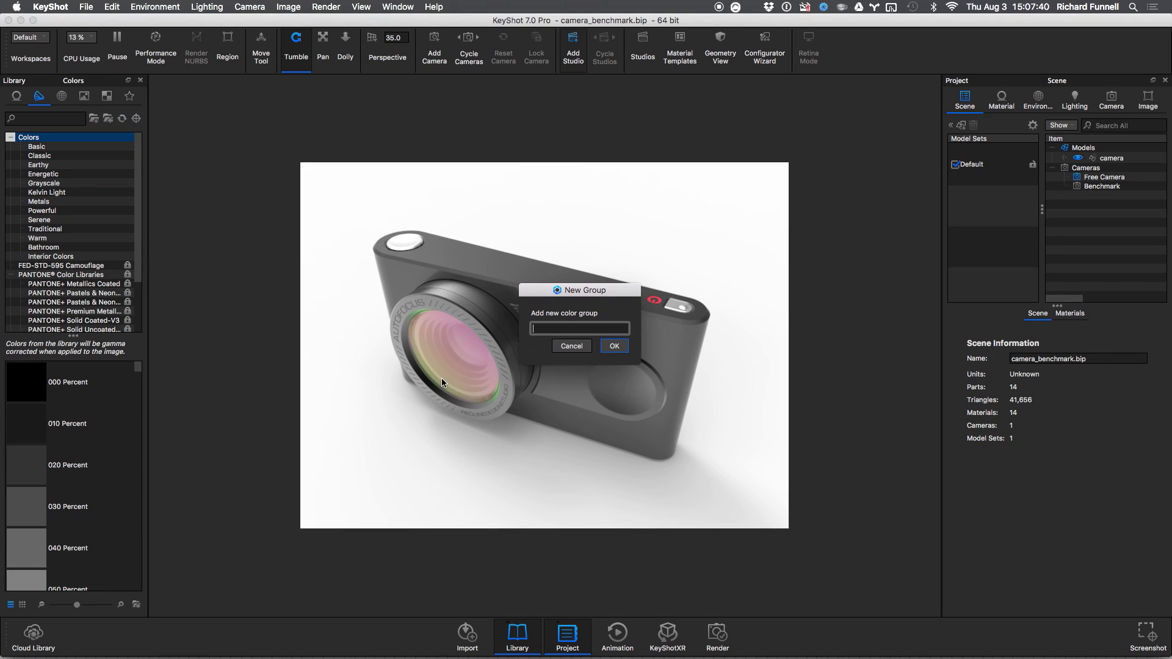
{"action": "type", "text": "Calculator"}
{"action": "key", "text": "Return"}
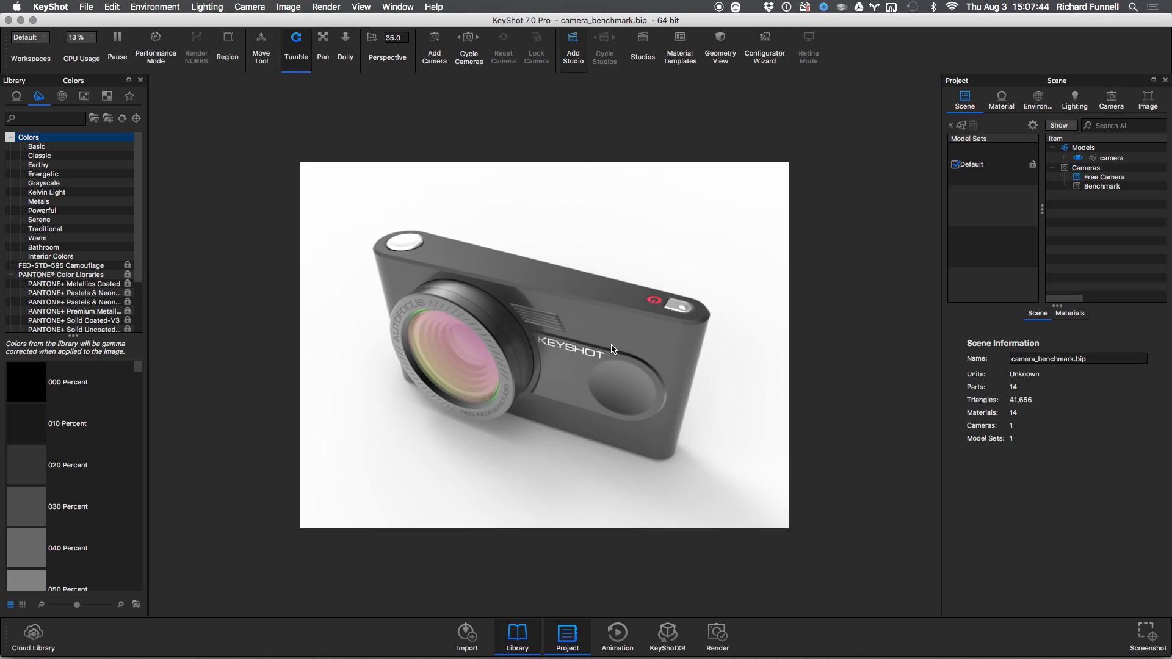
{"action": "left_click", "coordinate": [52, 246]}
{"action": "left_click", "coordinate": [44, 265]}
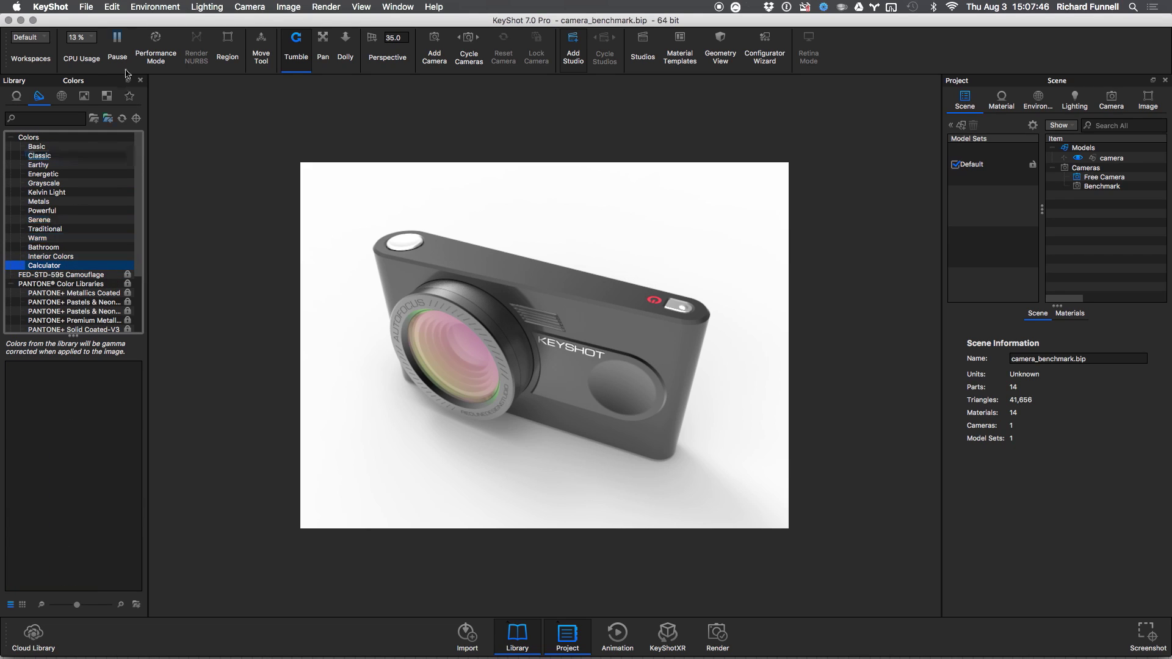
- Import the Calculator.kcp palette from Library Migration into the Calculator group
{"action": "left_click", "coordinate": [108, 119]}
{"action": "left_click", "coordinate": [368, 108]}
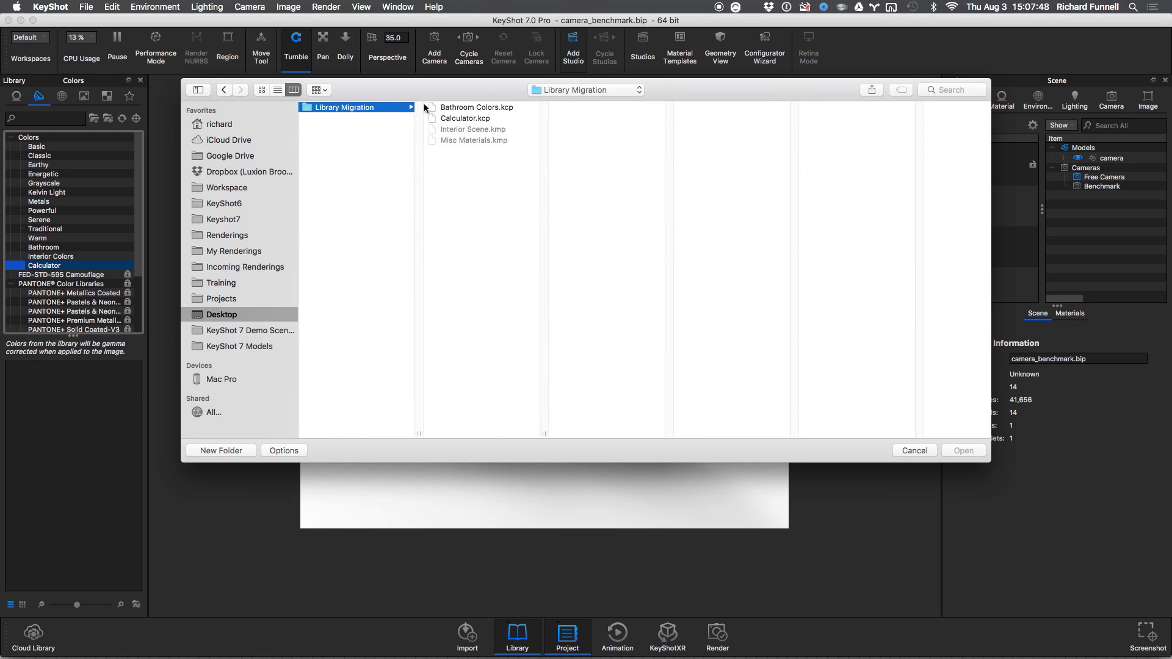
{"action": "left_click", "coordinate": [473, 119]}
{"action": "left_click", "coordinate": [964, 451]}
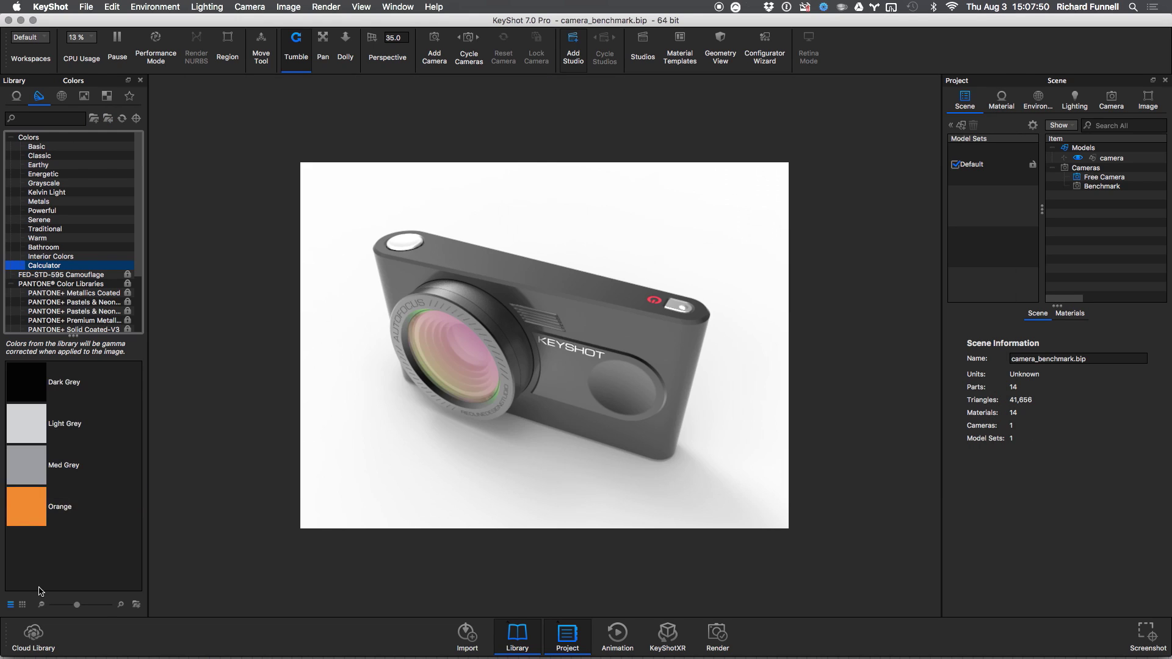